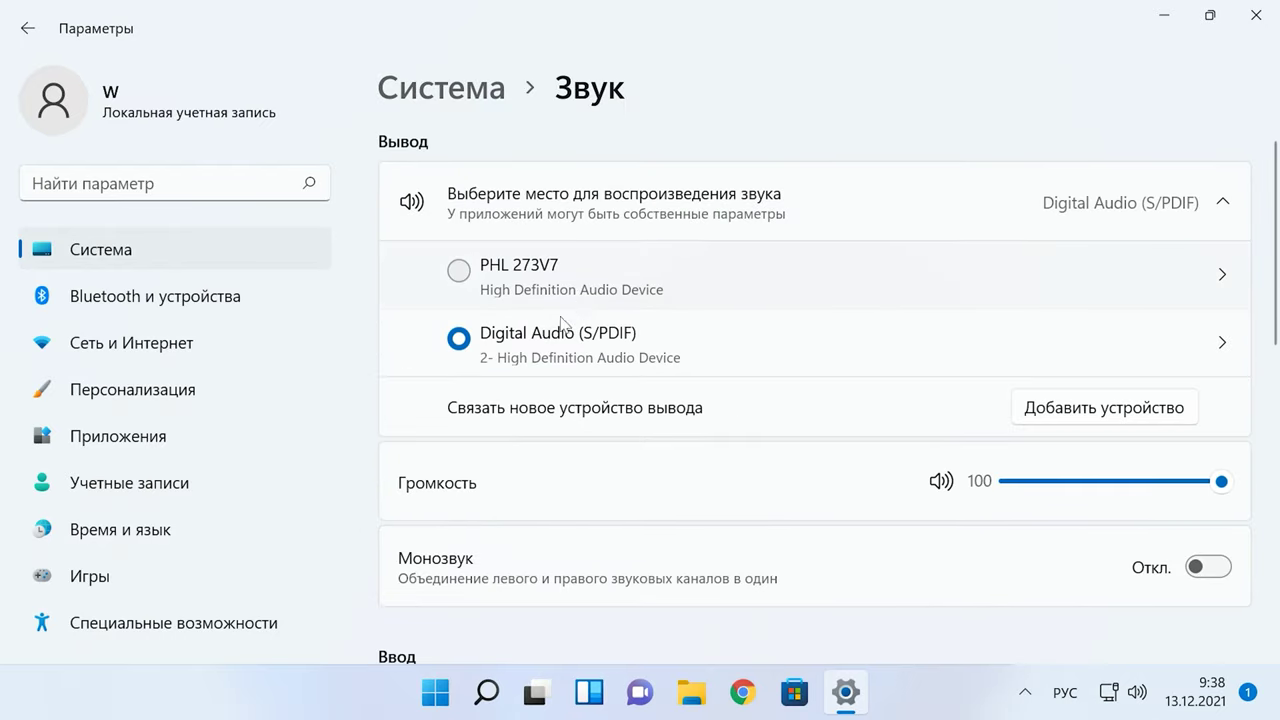
- Choose PHL 273V7 as the sound output and make it the default playback device in the additional sound settings
{"action": "left_click", "coordinate": [460, 272]}
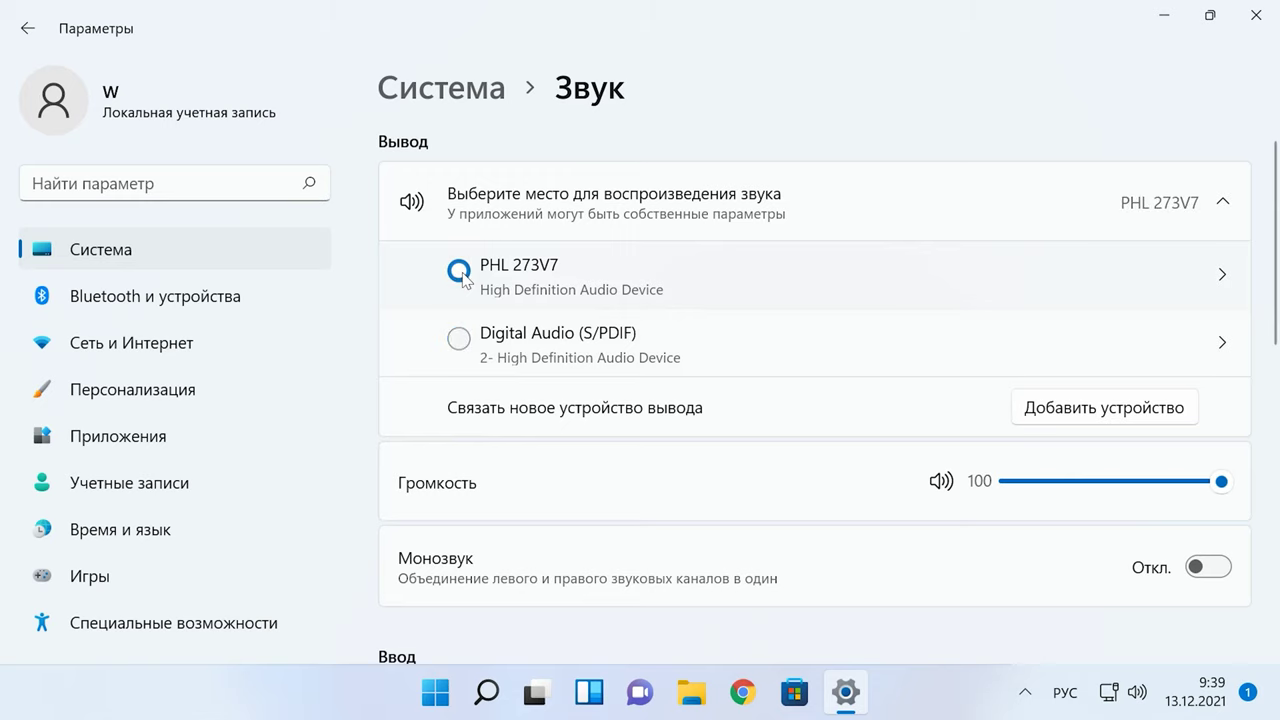
{"action": "scroll", "coordinate": [852, 349], "scroll_direction": "down", "scroll_amount": 8}
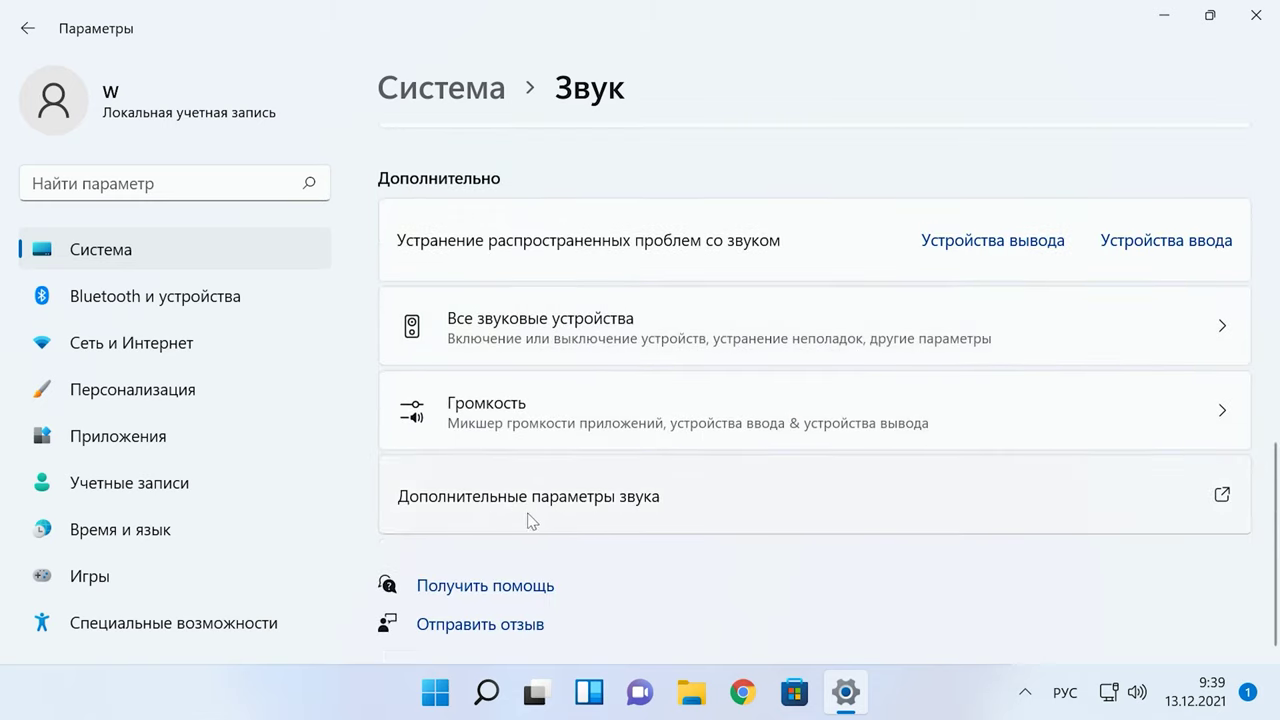
{"action": "left_click", "coordinate": [638, 517]}
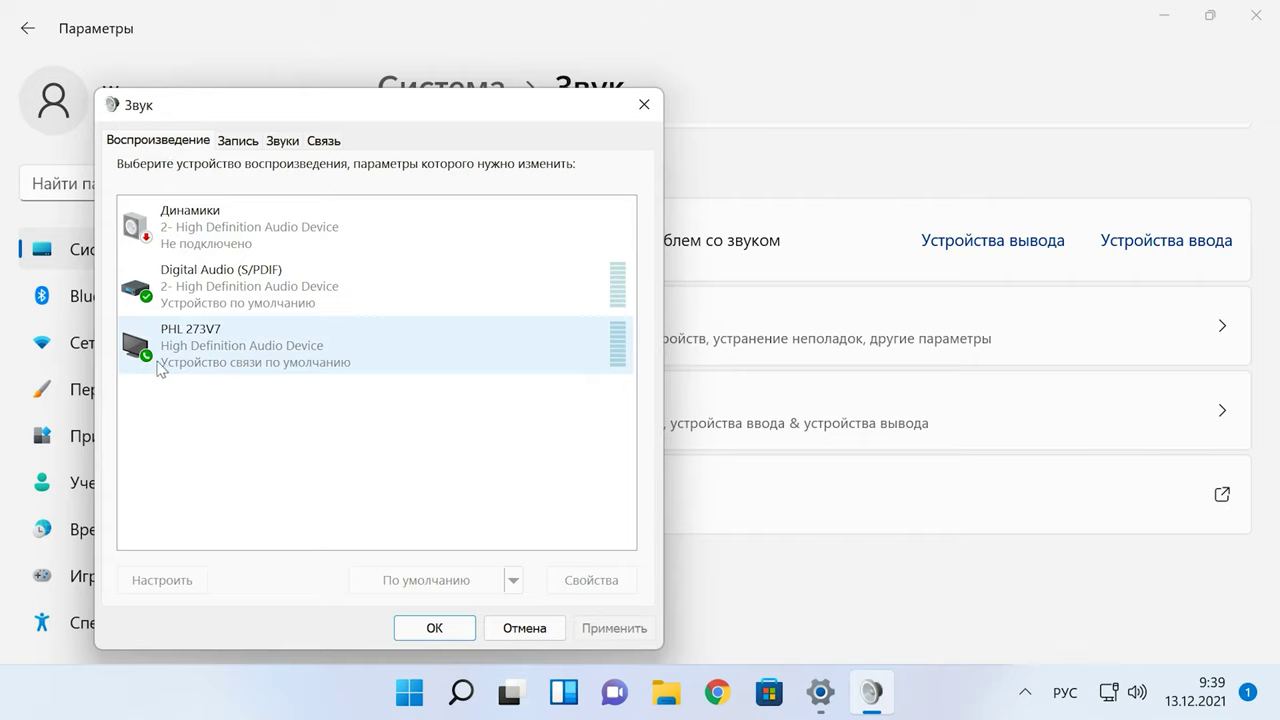
{"action": "right_click", "coordinate": [227, 354]}
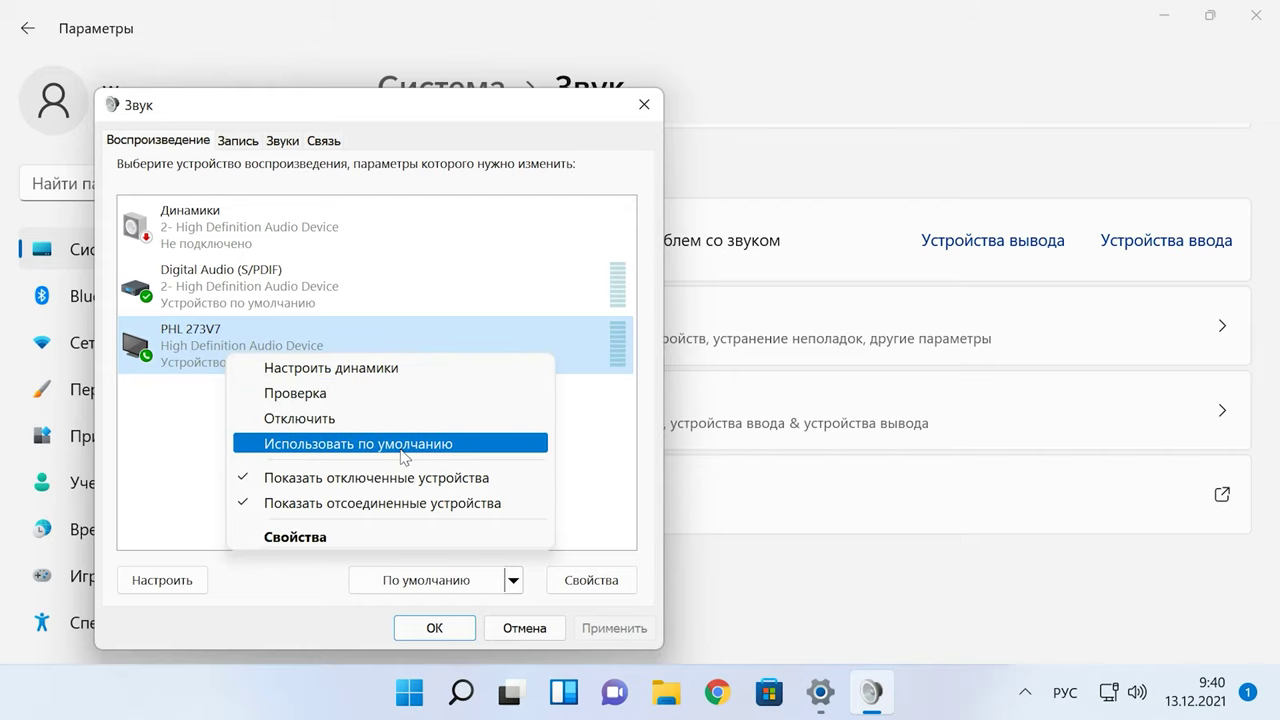
{"action": "left_click", "coordinate": [403, 453]}
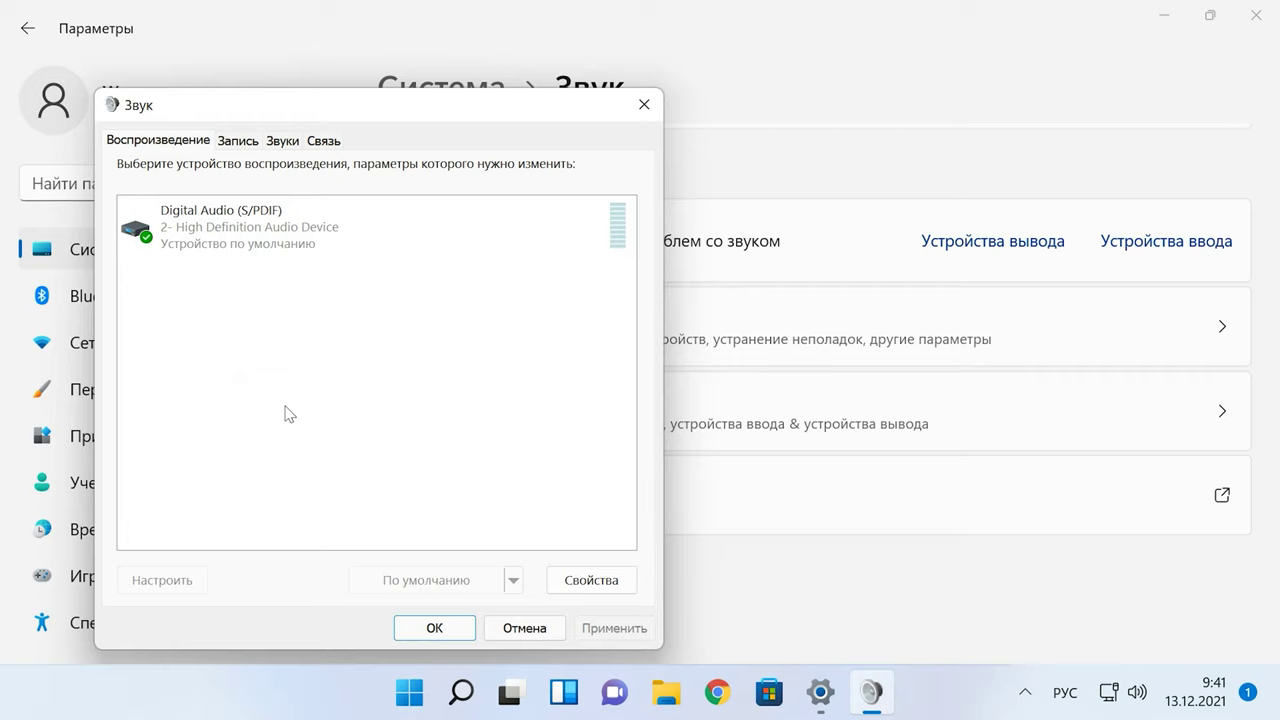
- Show both disabled and disconnected devices in the list of playback devices
{"action": "right_click", "coordinate": [278, 362]}
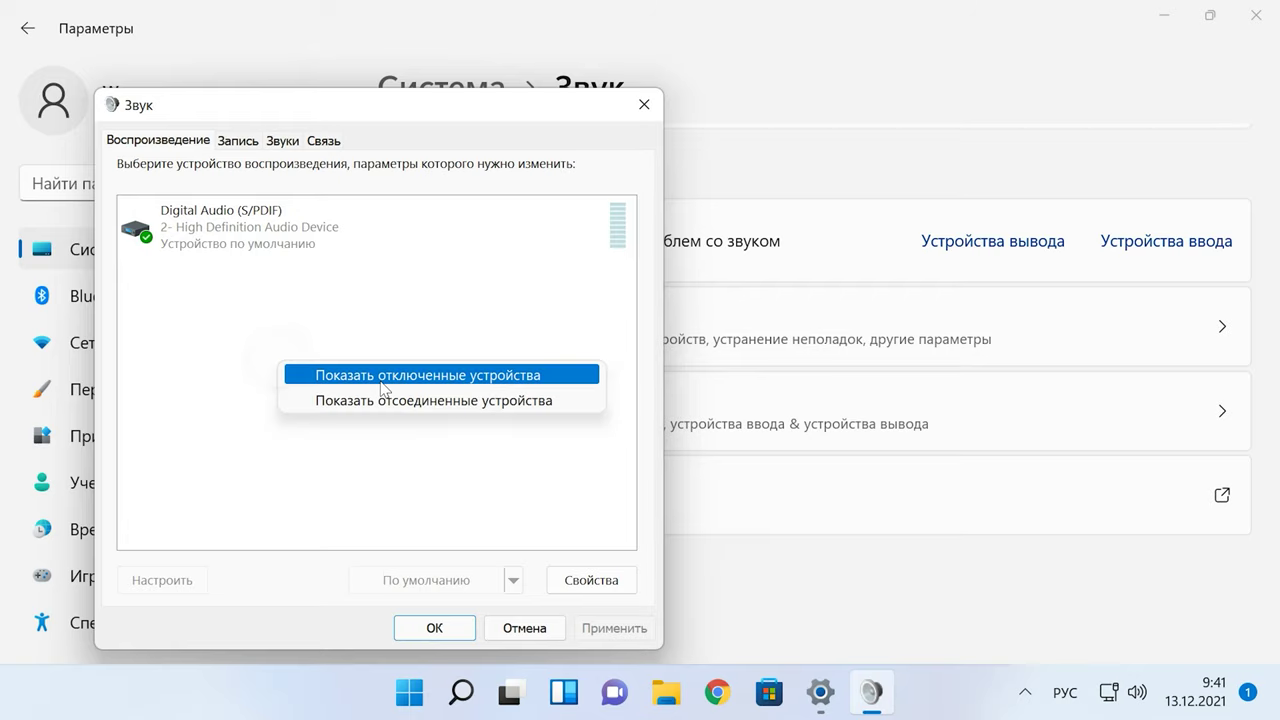
{"action": "left_click", "coordinate": [445, 386]}
{"action": "right_click", "coordinate": [443, 381]}
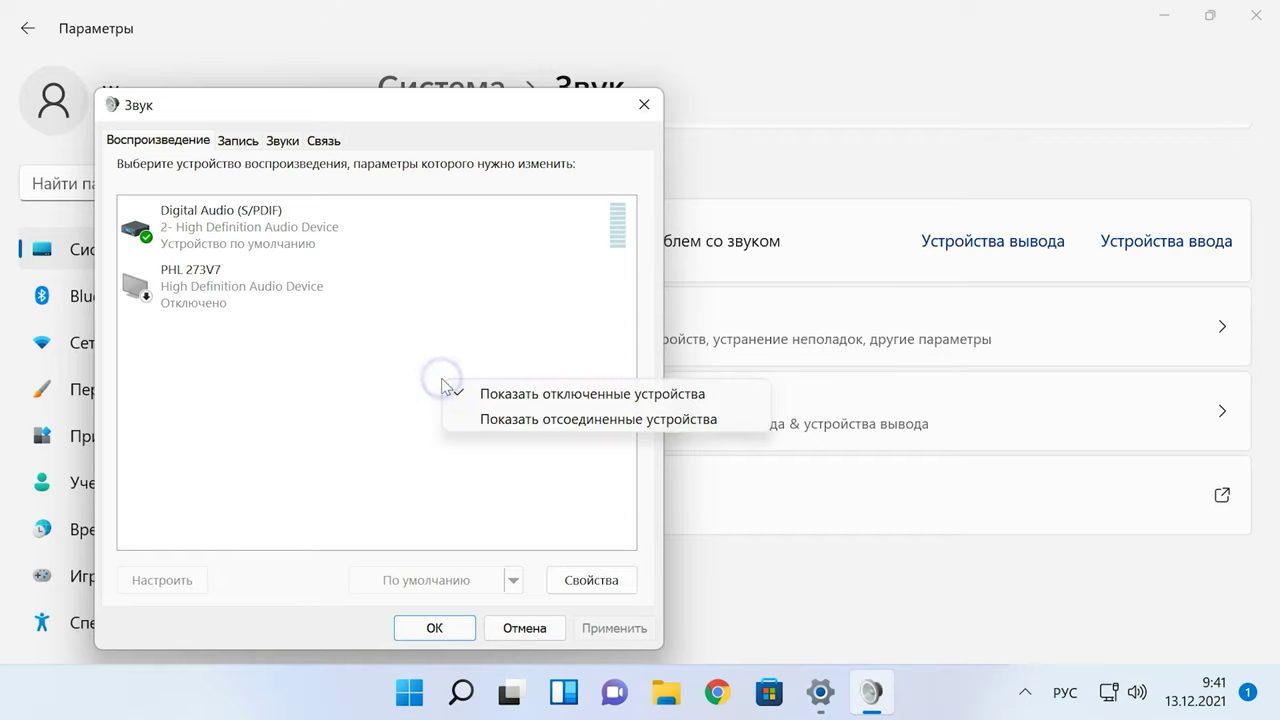
{"action": "left_click", "coordinate": [527, 420]}
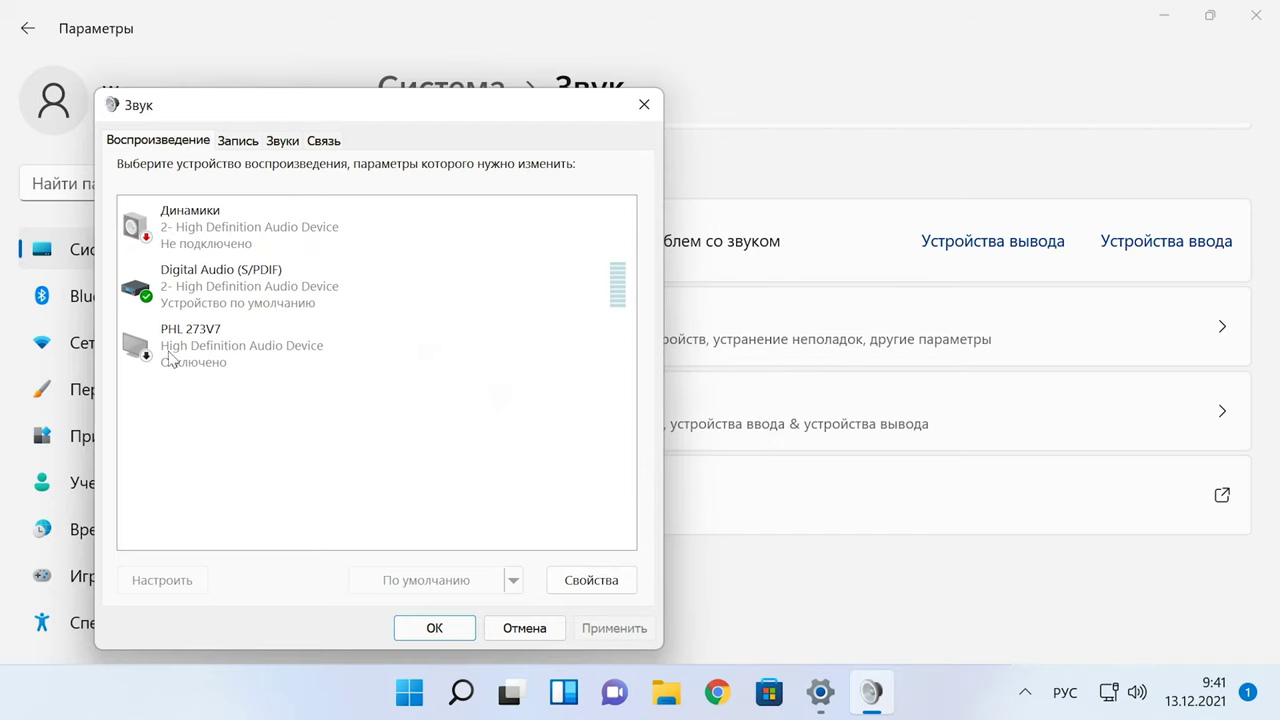
- Enable the disabled PHL 273V7 playback device, set it as the default device and accept the sound settings
{"action": "right_click", "coordinate": [170, 355]}
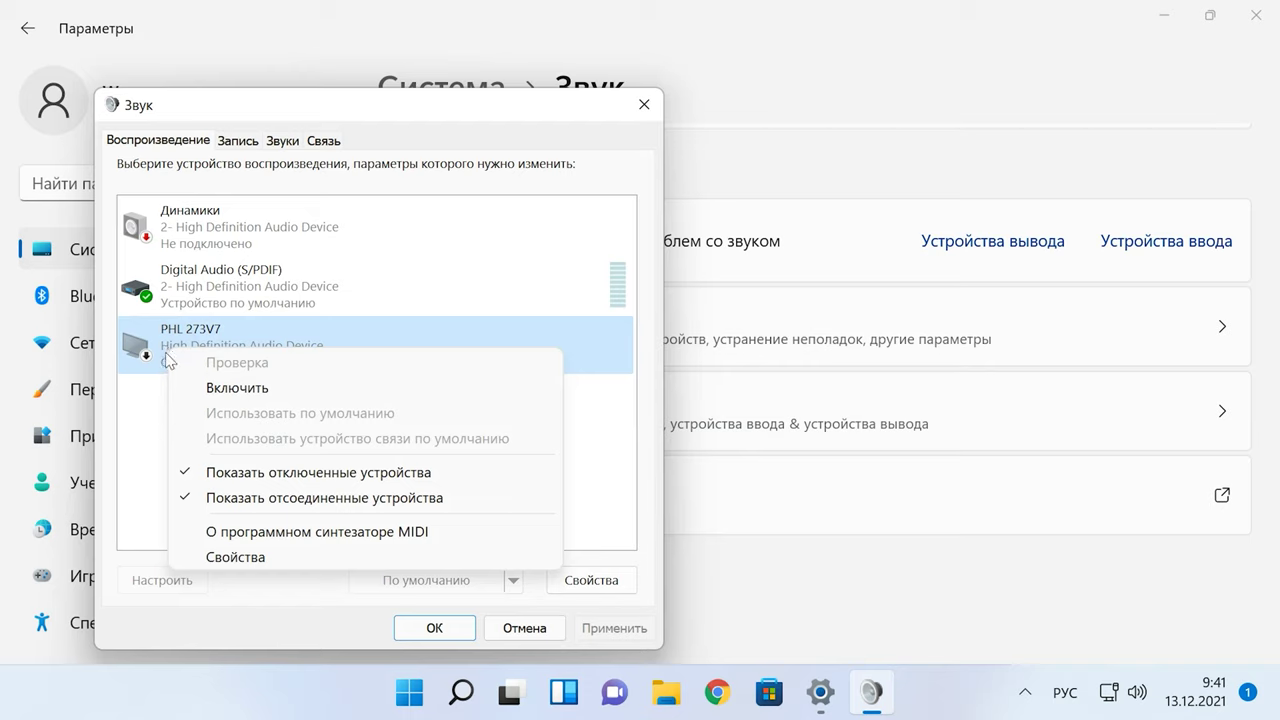
{"action": "left_click", "coordinate": [240, 389]}
{"action": "left_click", "coordinate": [222, 367]}
{"action": "right_click", "coordinate": [192, 345]}
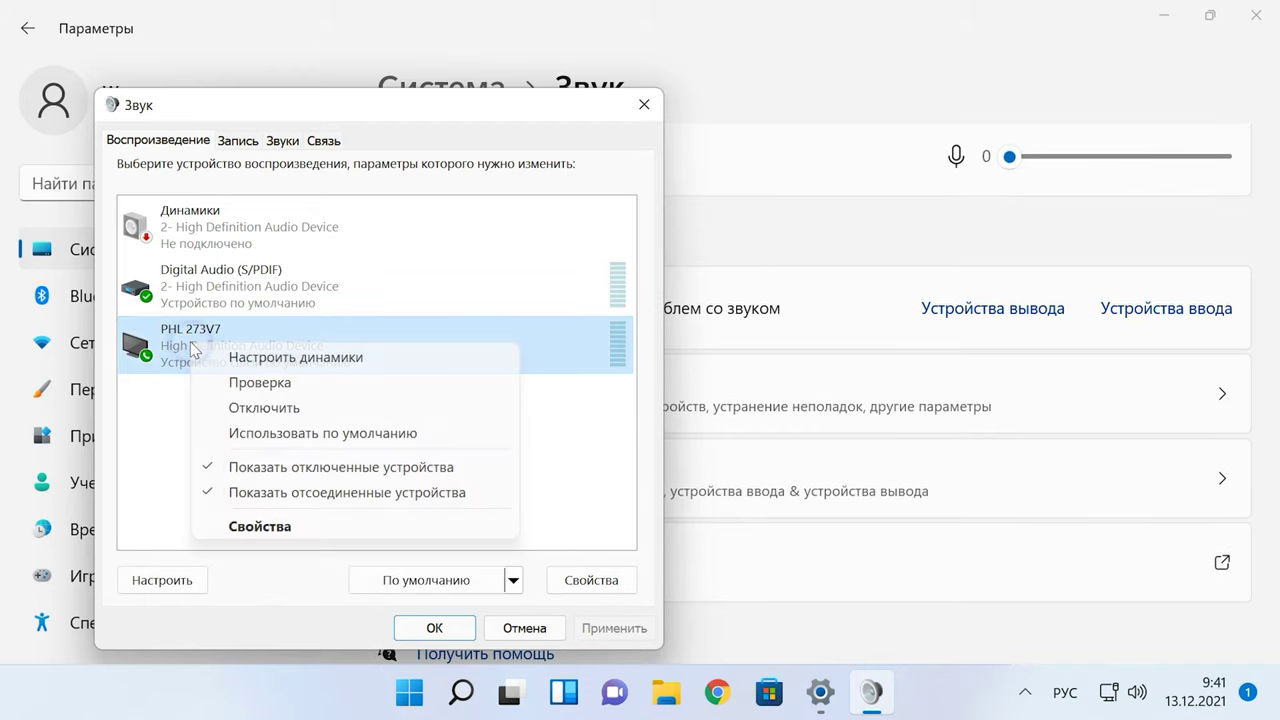
{"action": "left_click", "coordinate": [331, 440]}
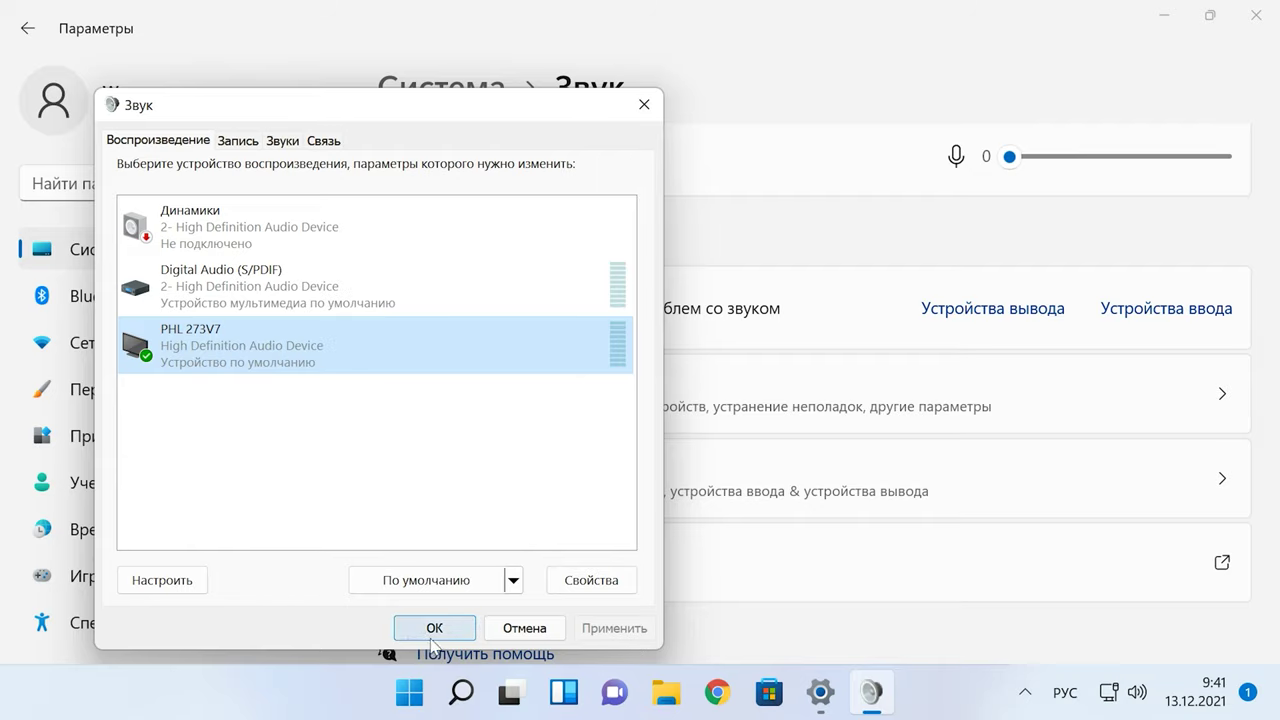
{"action": "left_click", "coordinate": [431, 636]}
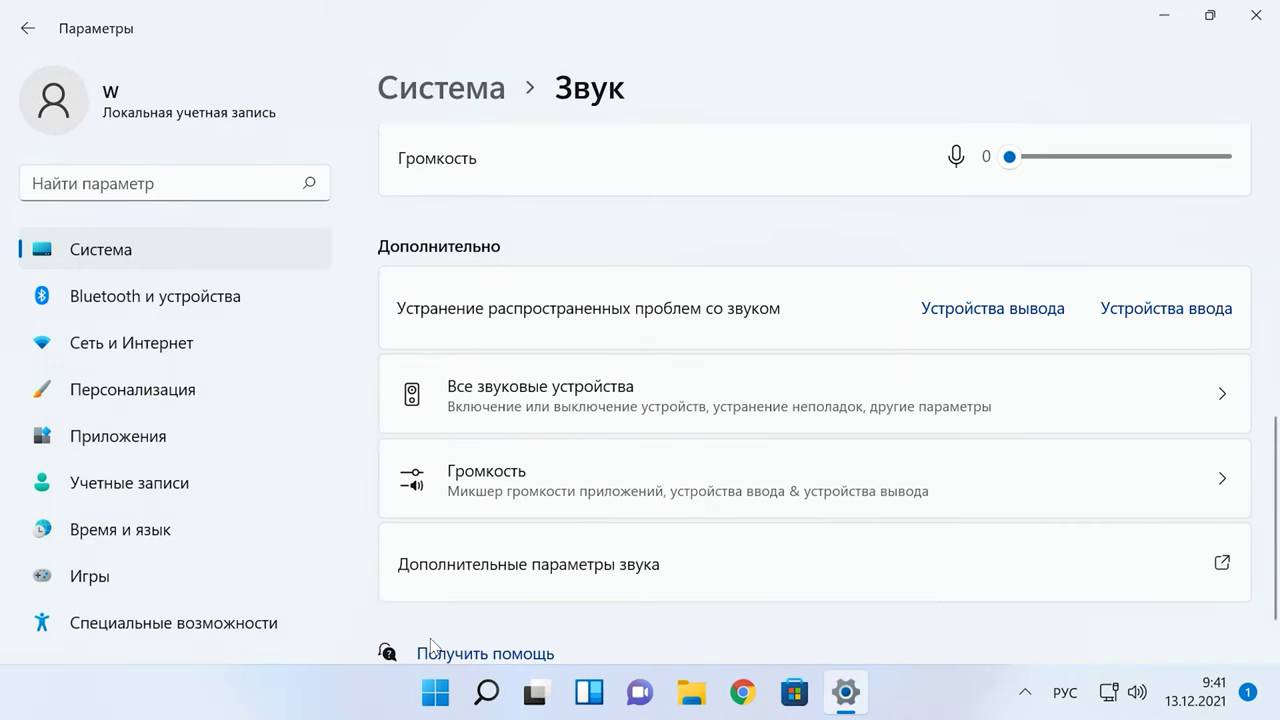
- Reopen the additional sound settings and use the device options of Digital Audio (S/PDIF)
{"action": "left_click", "coordinate": [430, 564]}
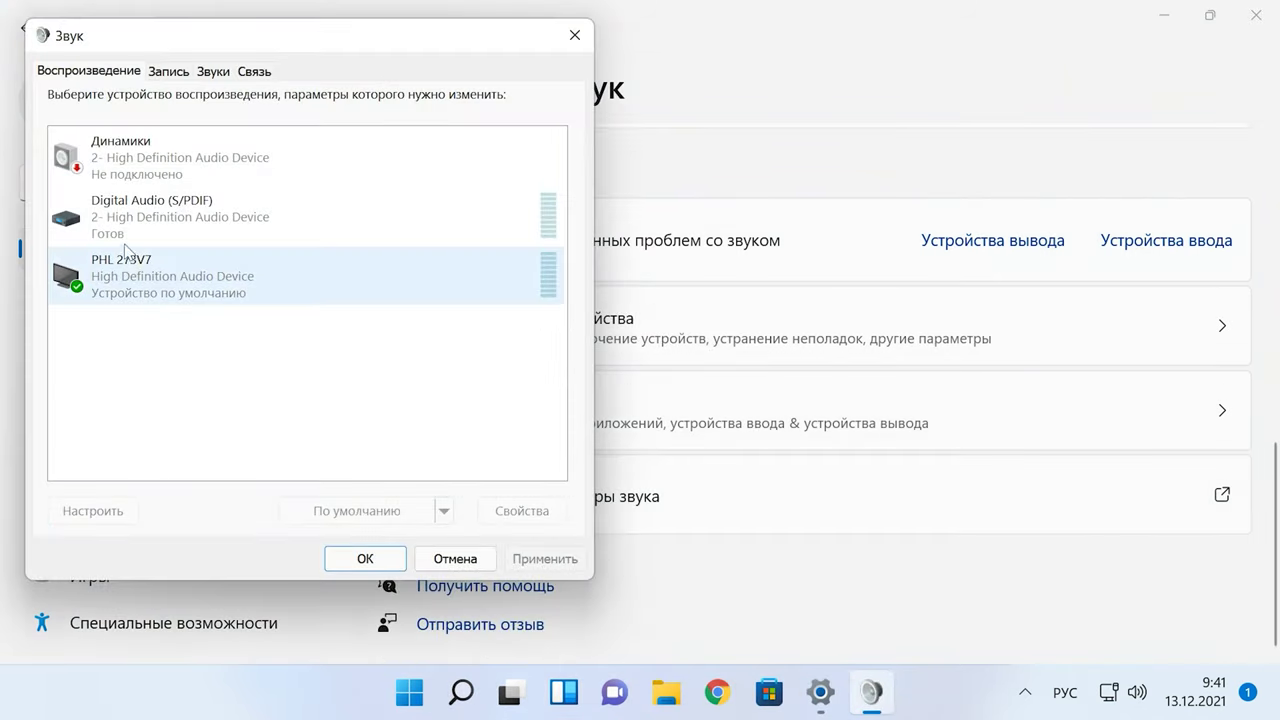
{"action": "right_click", "coordinate": [143, 212]}
{"action": "left_click", "coordinate": [198, 284]}
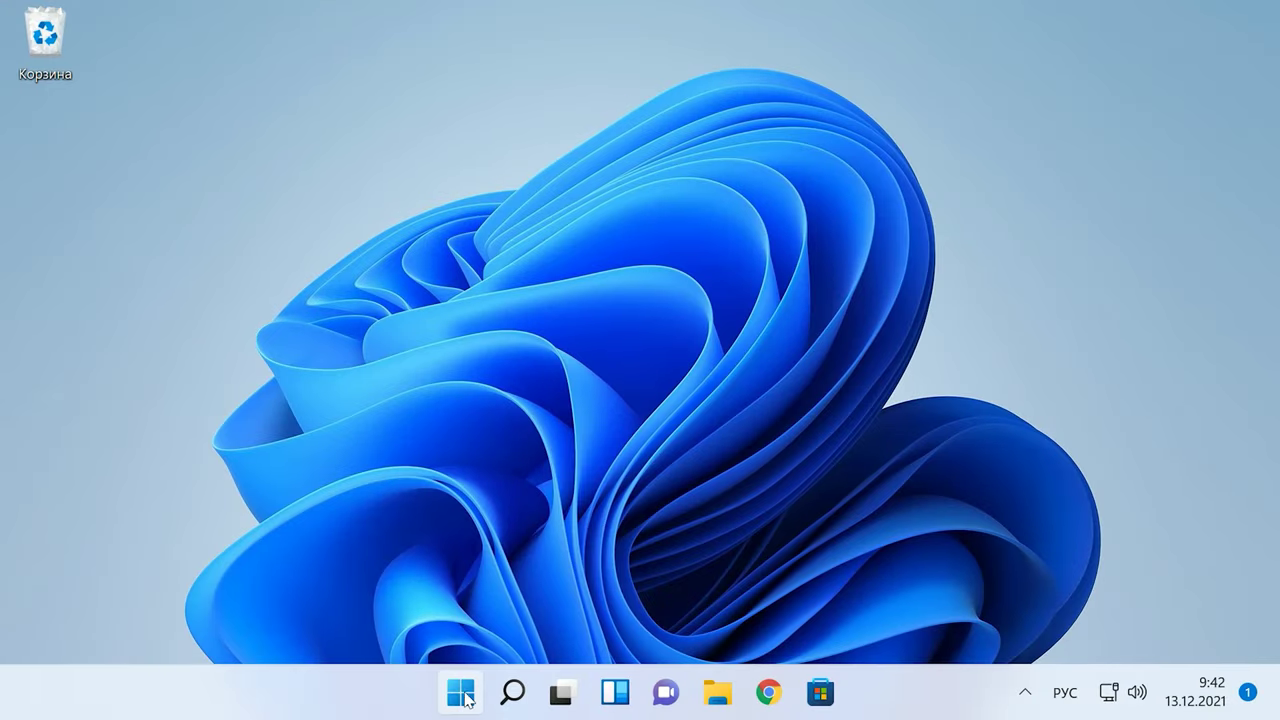
- In Device Manager, run an automatic driver search for the first High Definition Audio device under sound, game and video devices
{"action": "right_click", "coordinate": [463, 695]}
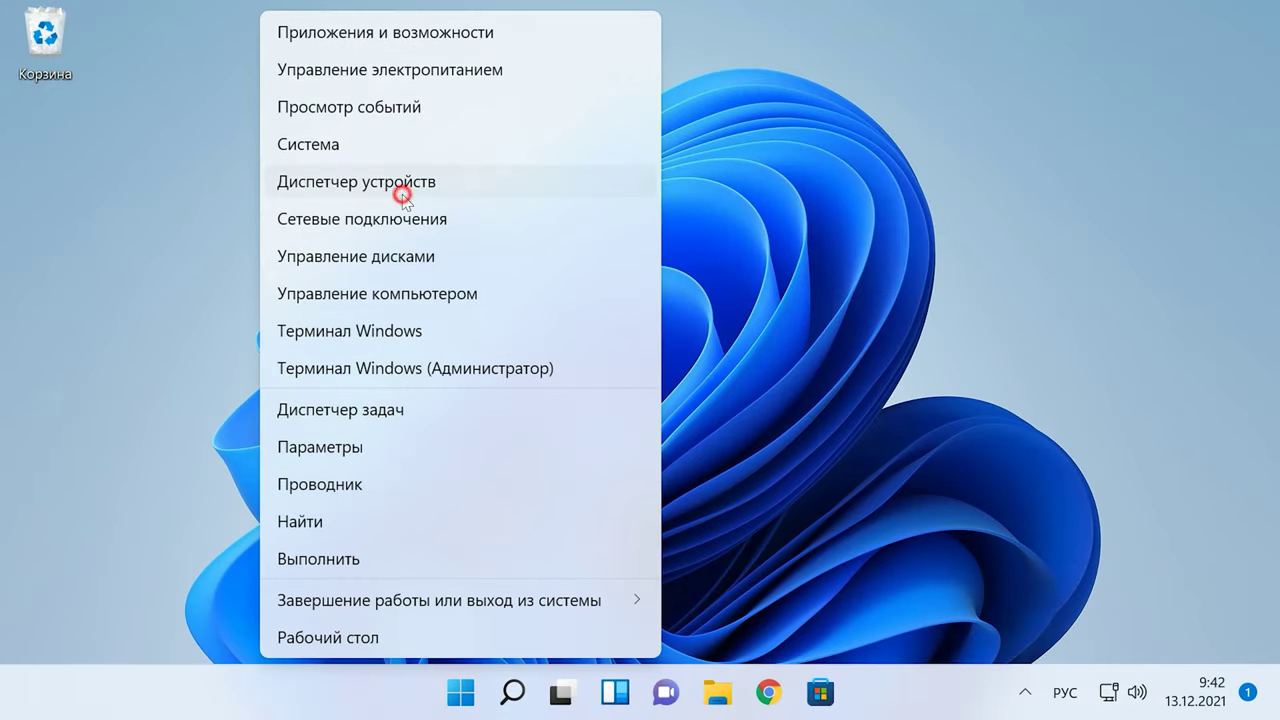
{"action": "left_click", "coordinate": [402, 190]}
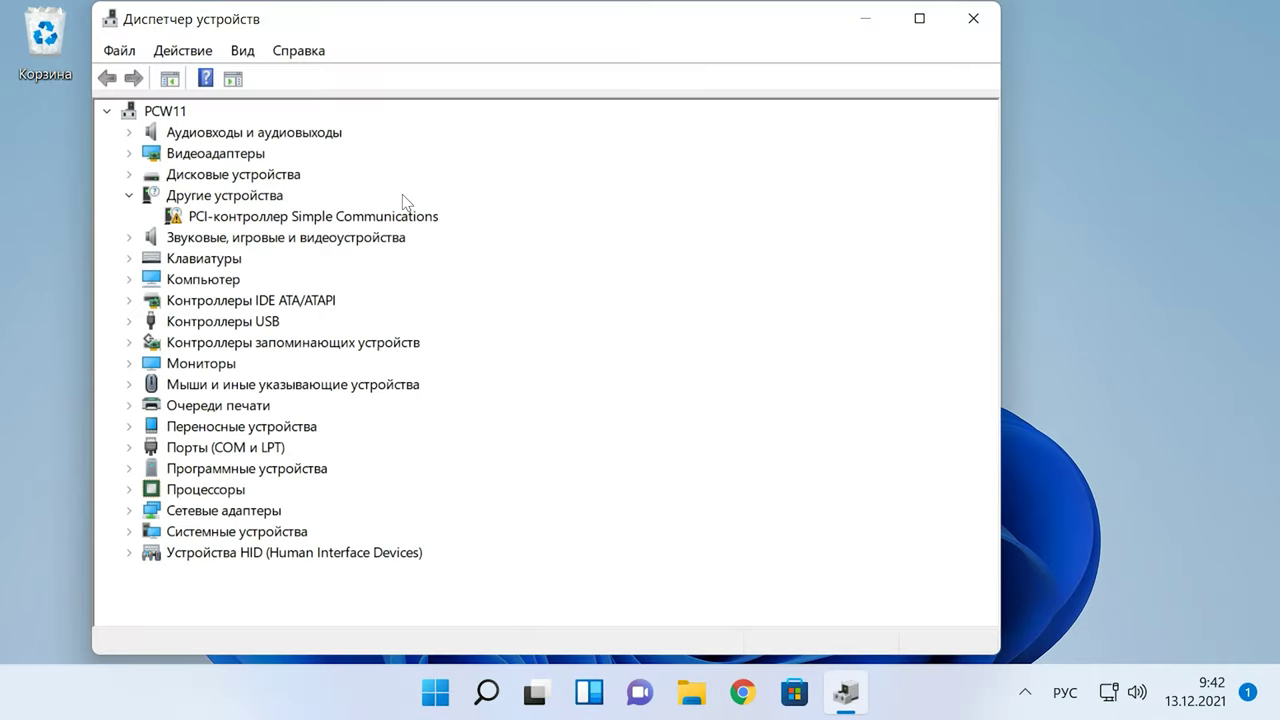
{"action": "left_click", "coordinate": [133, 239]}
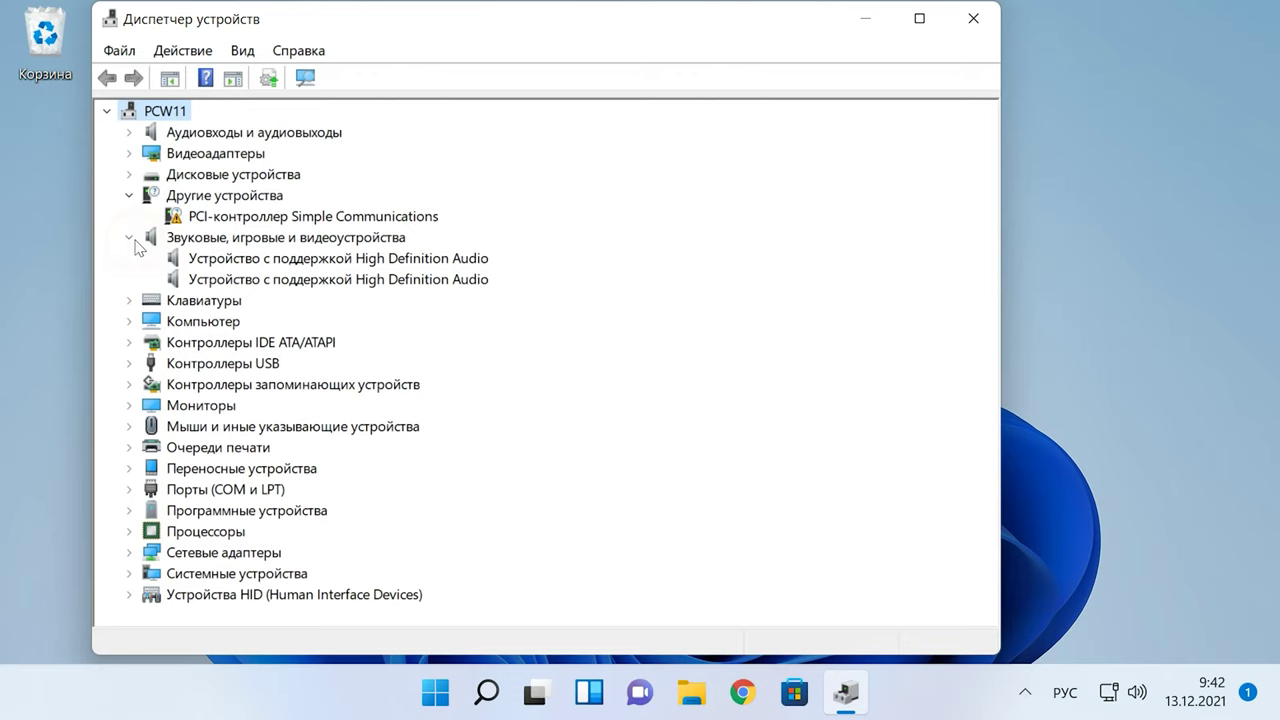
{"action": "left_click", "coordinate": [392, 260]}
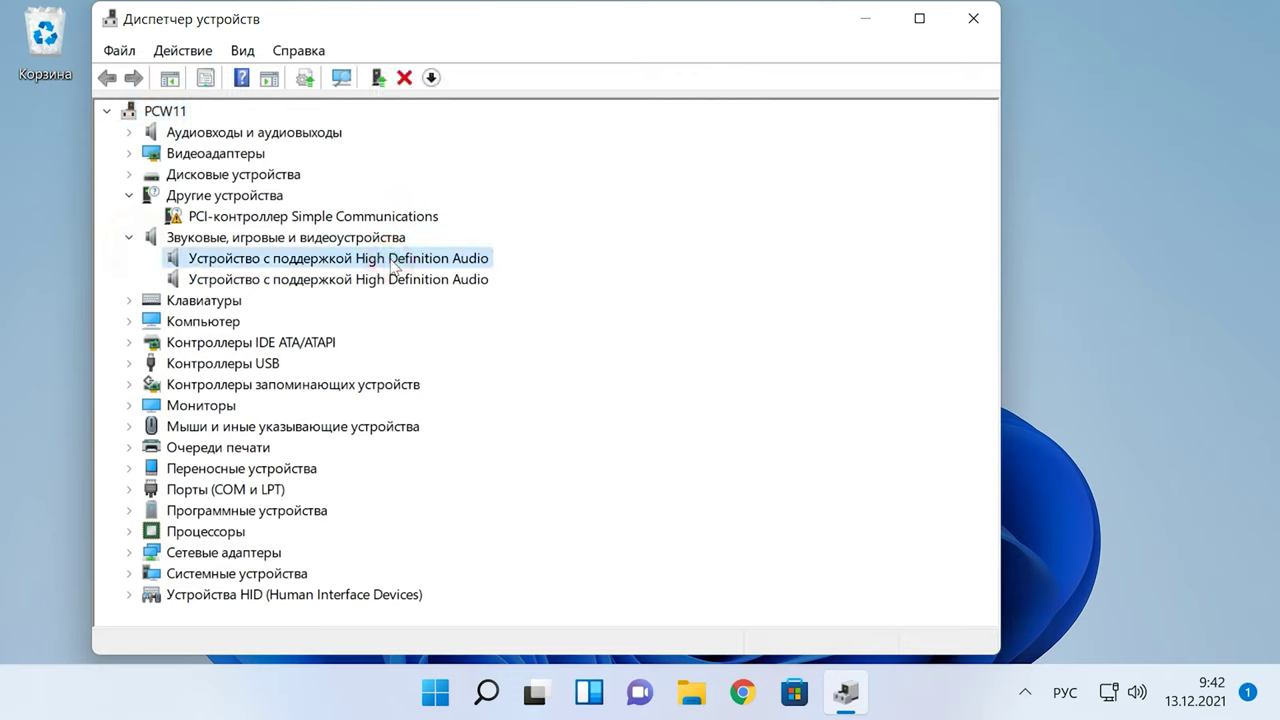
{"action": "right_click", "coordinate": [394, 264]}
{"action": "left_click", "coordinate": [516, 279]}
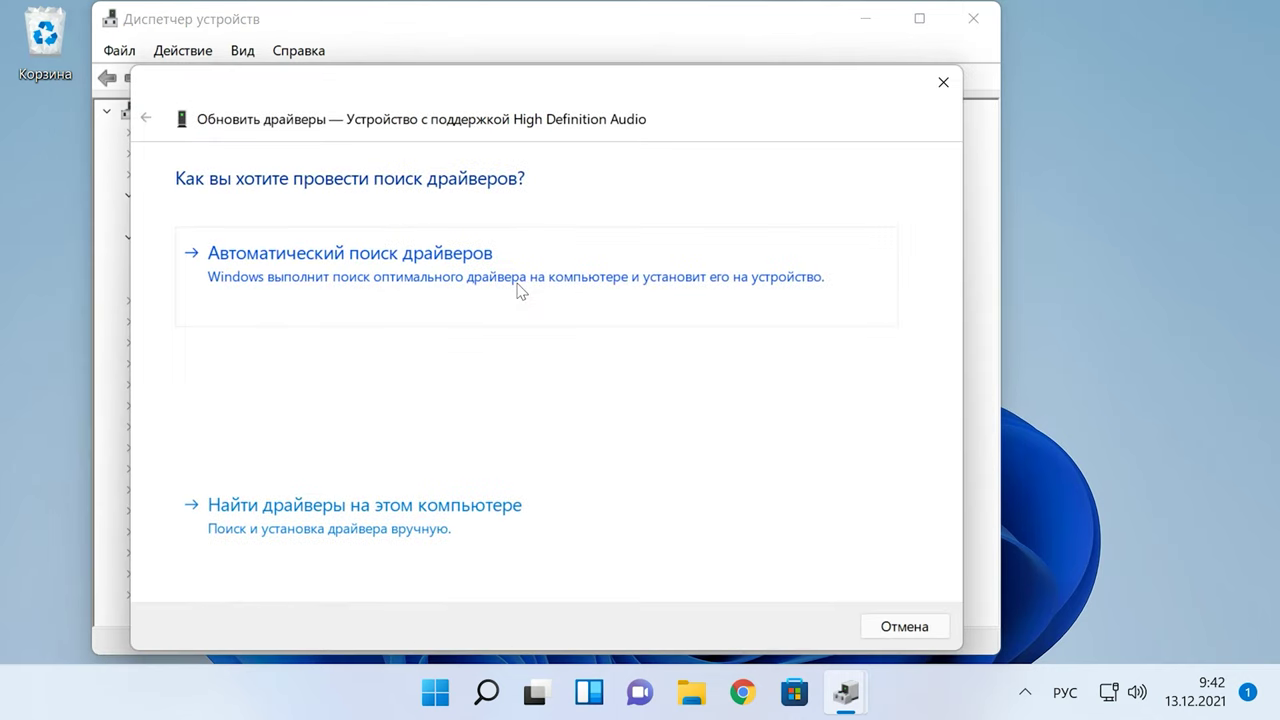
{"action": "left_click", "coordinate": [406, 262]}
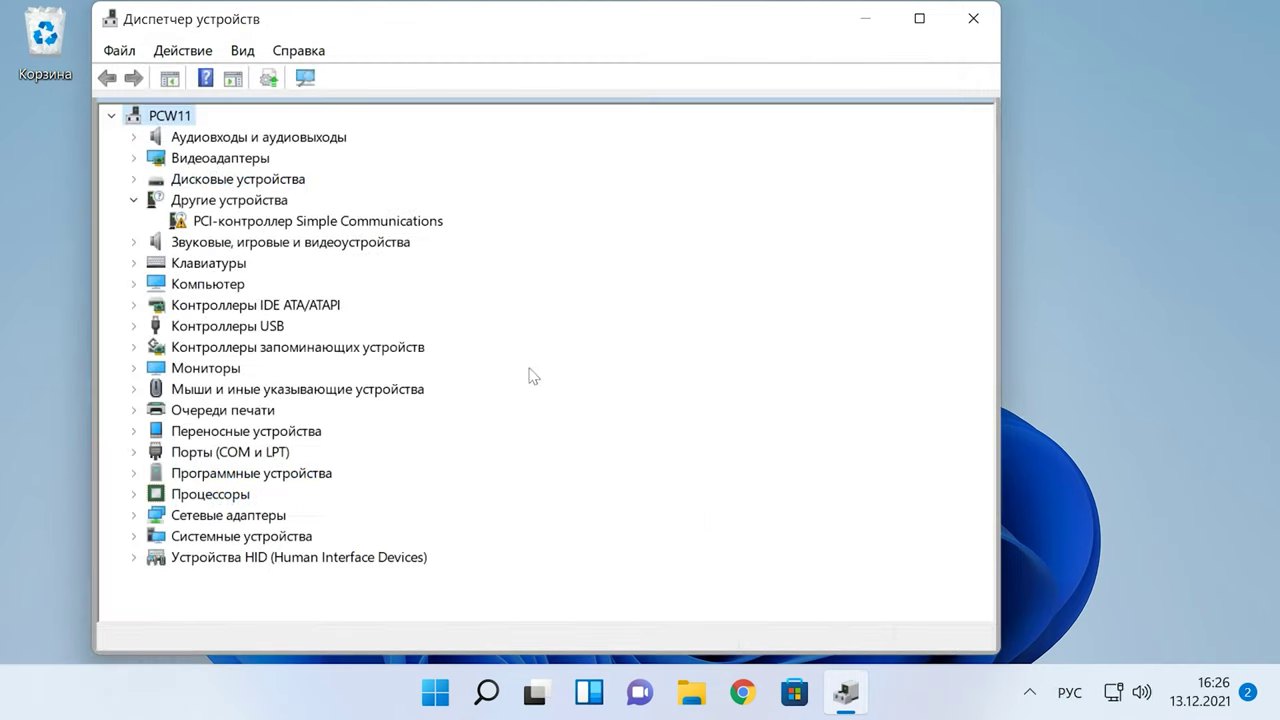
- Uninstall the first High Definition Audio device under sound, game and video devices and scan for hardware changes
{"action": "left_click", "coordinate": [134, 244]}
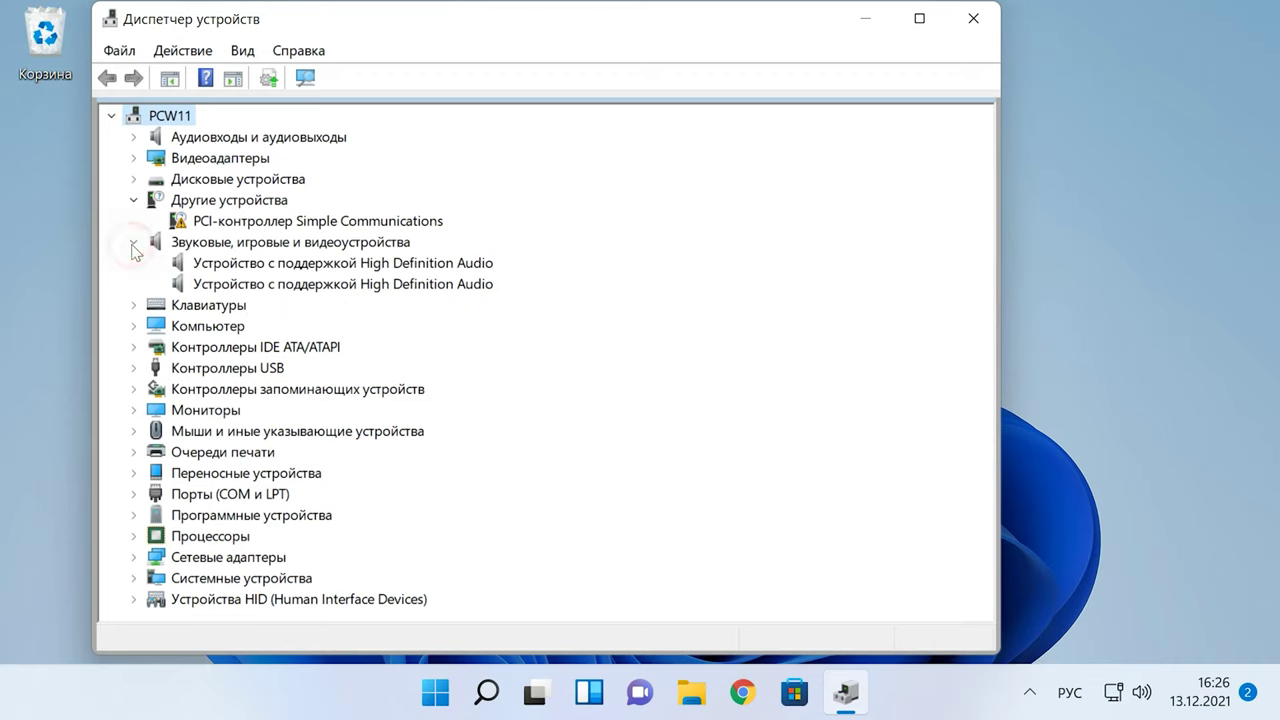
{"action": "left_click", "coordinate": [318, 266]}
{"action": "right_click", "coordinate": [320, 265]}
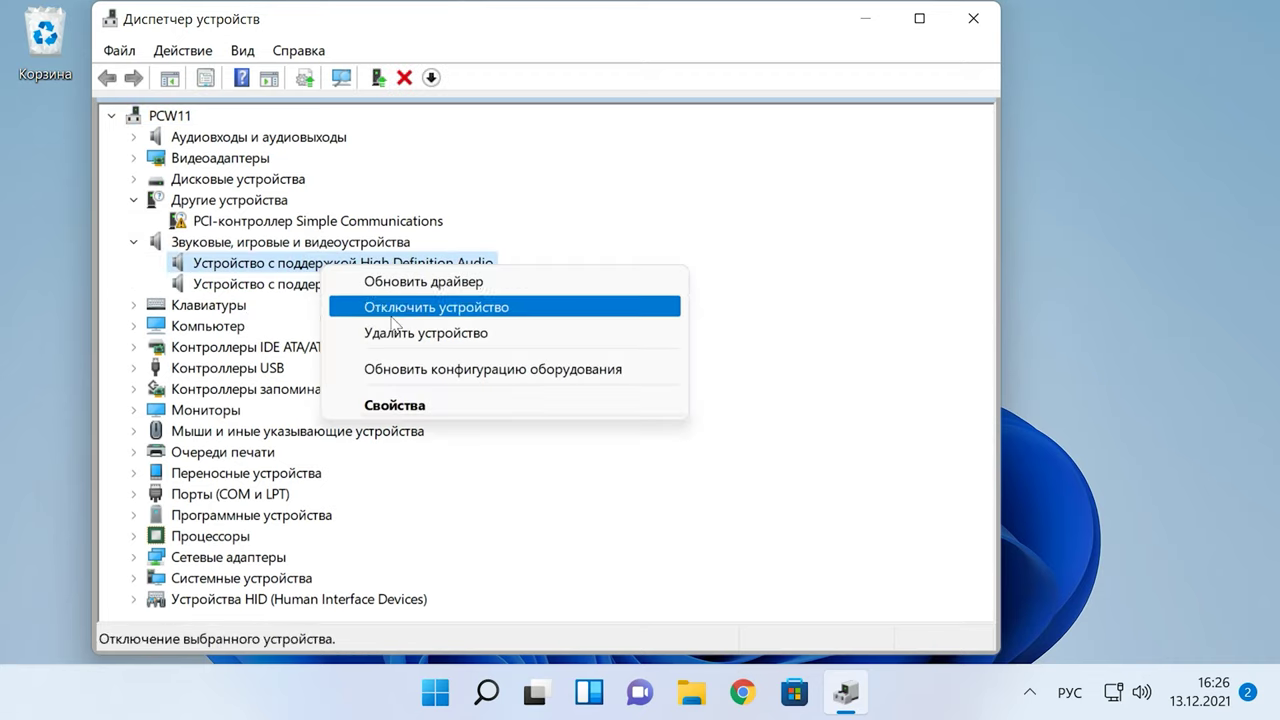
{"action": "left_click", "coordinate": [454, 336]}
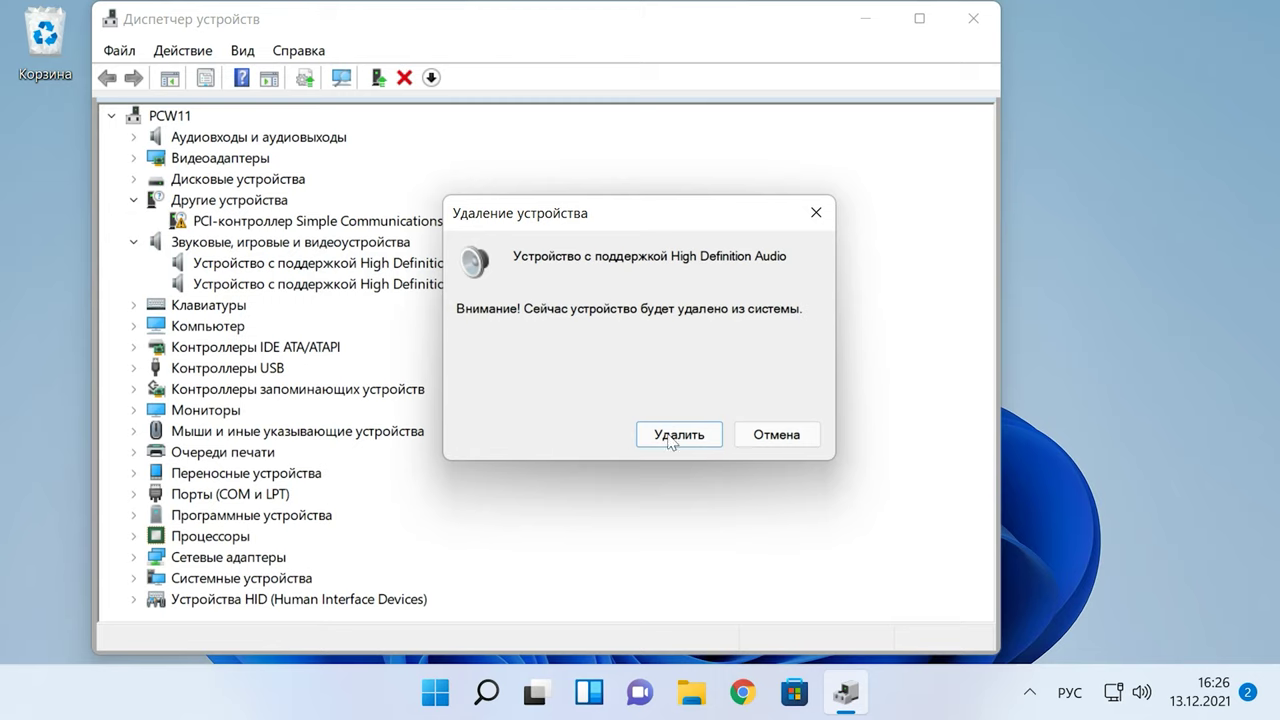
{"action": "left_click", "coordinate": [677, 440]}
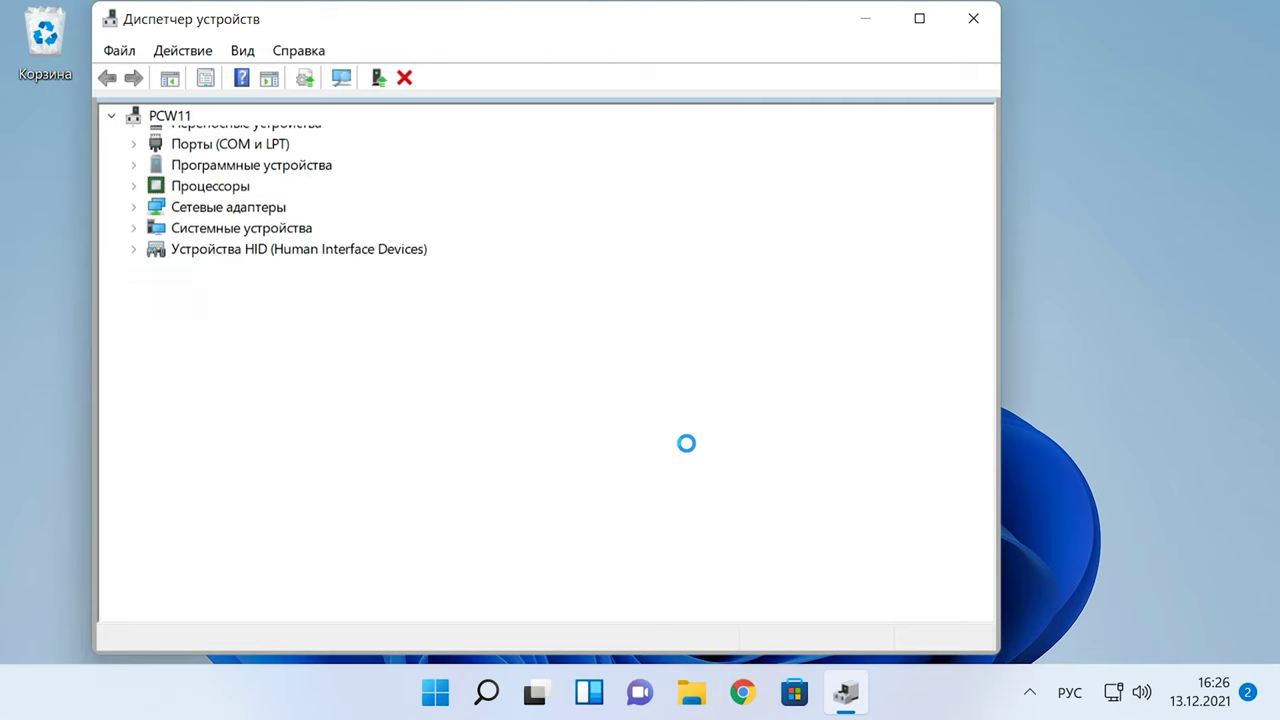
{"action": "left_click", "coordinate": [186, 58]}
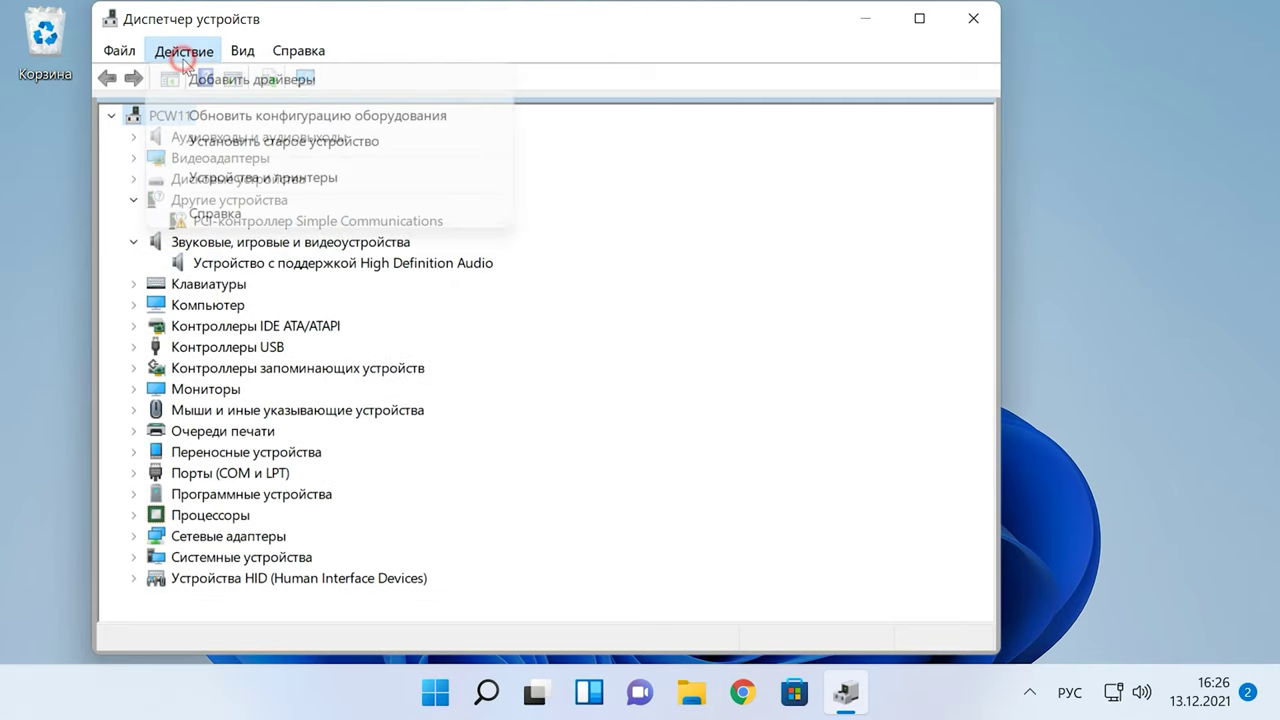
{"action": "left_click", "coordinate": [310, 117]}
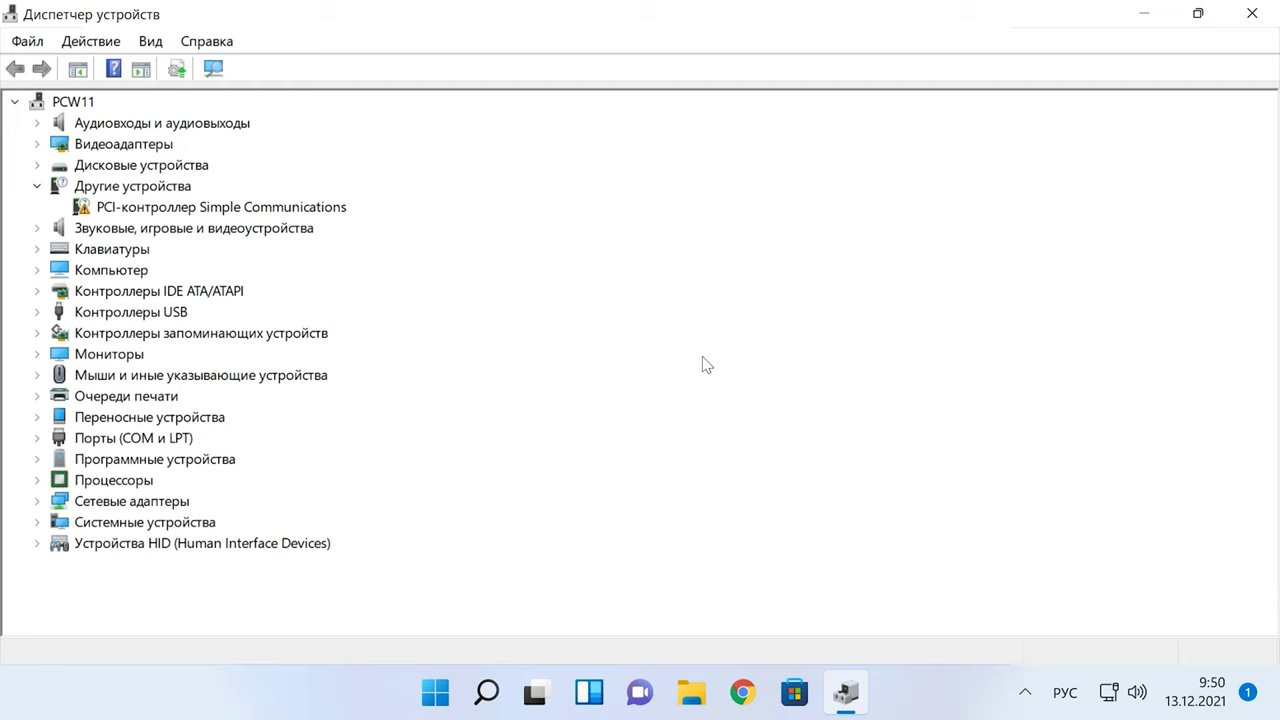
- Enable the PHL 273V7 (High Definition Audio Device) under audio inputs and outputs and check the hidden tray icons
{"action": "double_click", "coordinate": [46, 123]}
{"action": "left_click", "coordinate": [85, 145]}
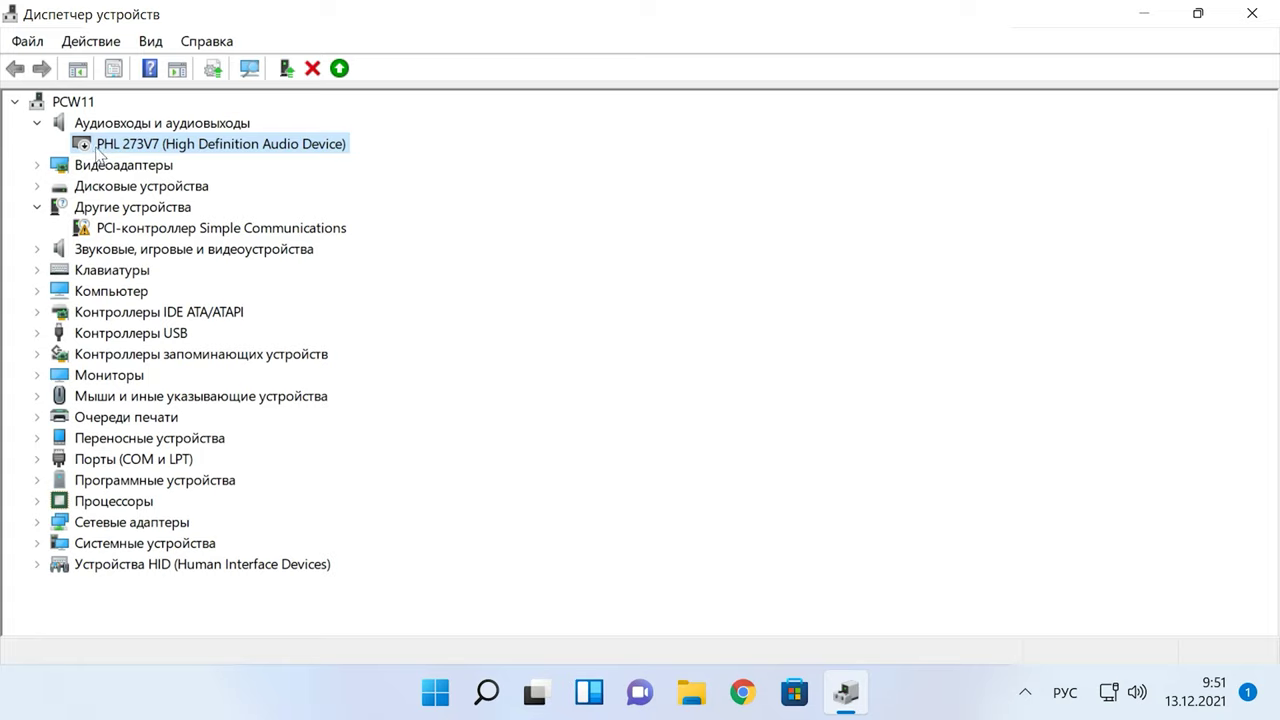
{"action": "right_click", "coordinate": [101, 150]}
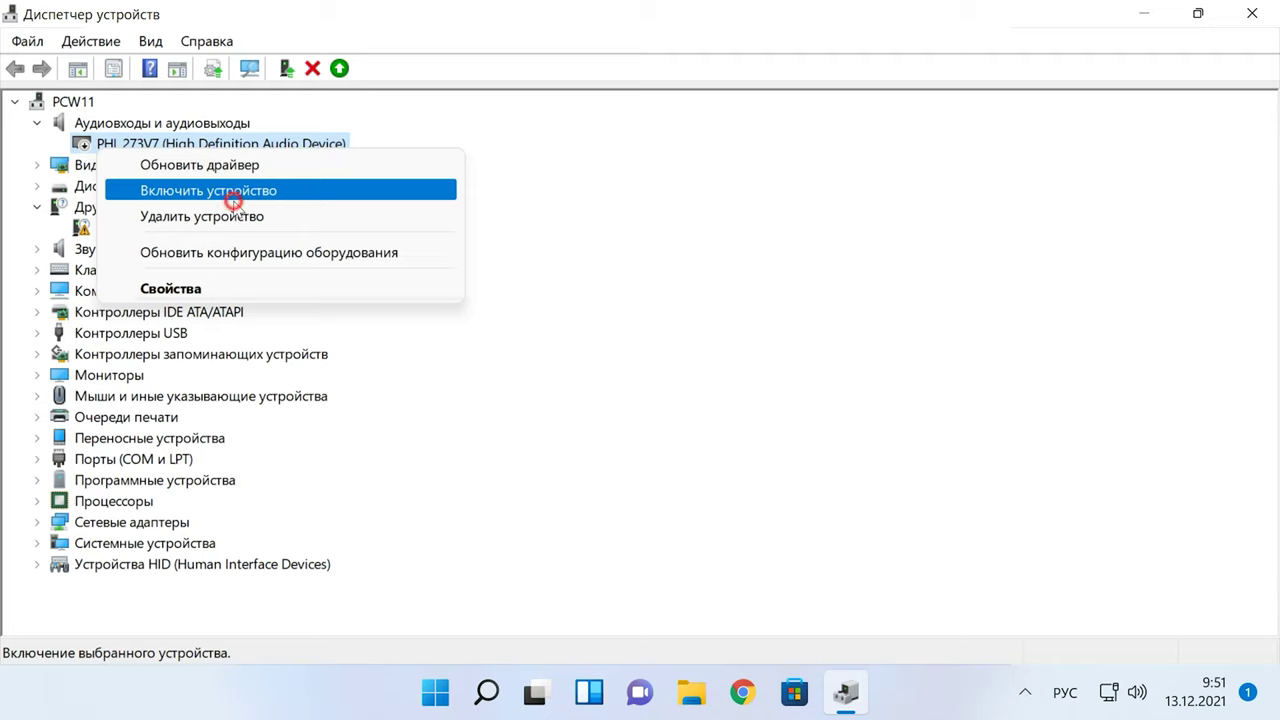
{"action": "left_click", "coordinate": [233, 195]}
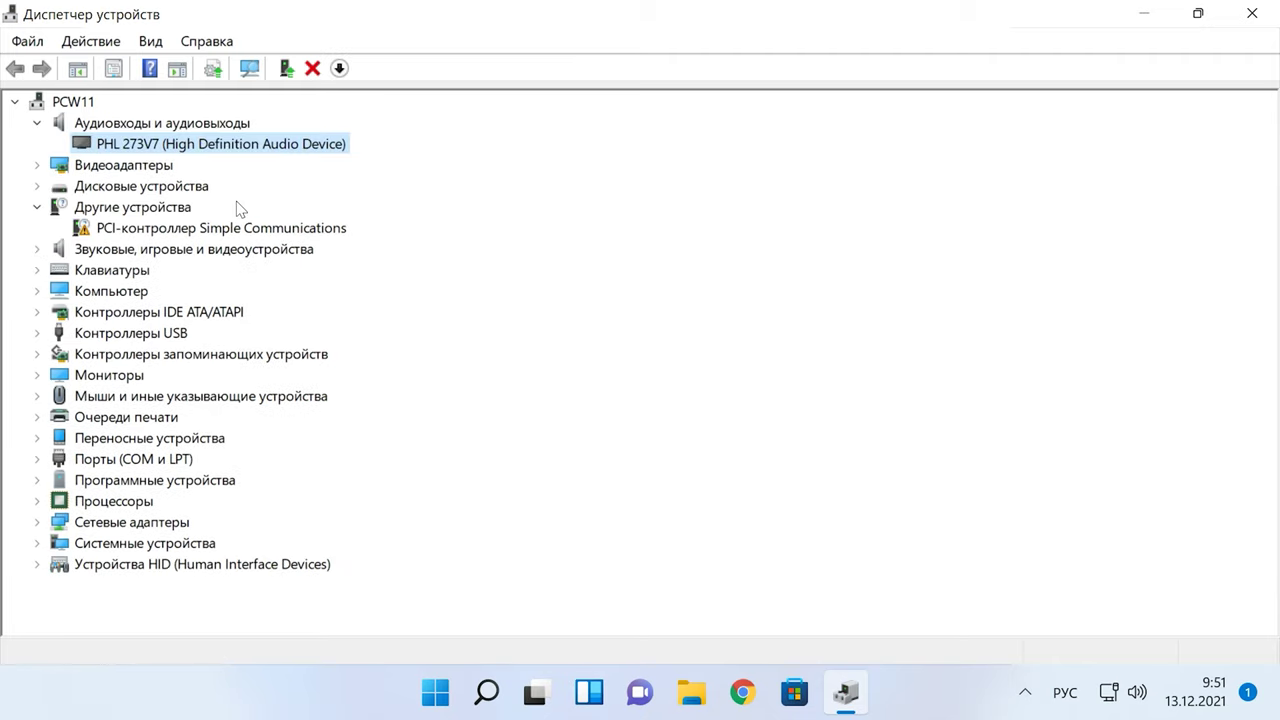
{"action": "left_click", "coordinate": [1025, 692]}
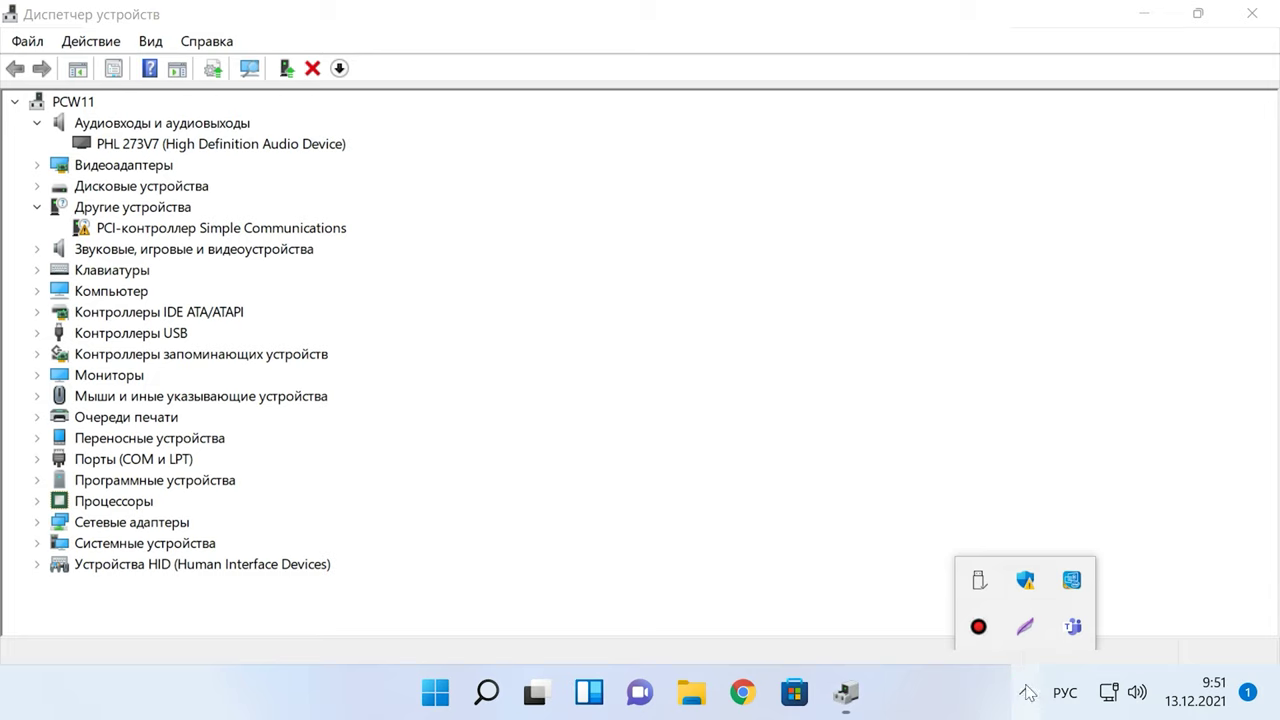
- Run an automatic driver update search for PHL 273V7 (High Definition Audio Device) and close the wizard
{"action": "left_click", "coordinate": [128, 150]}
{"action": "right_click", "coordinate": [128, 150]}
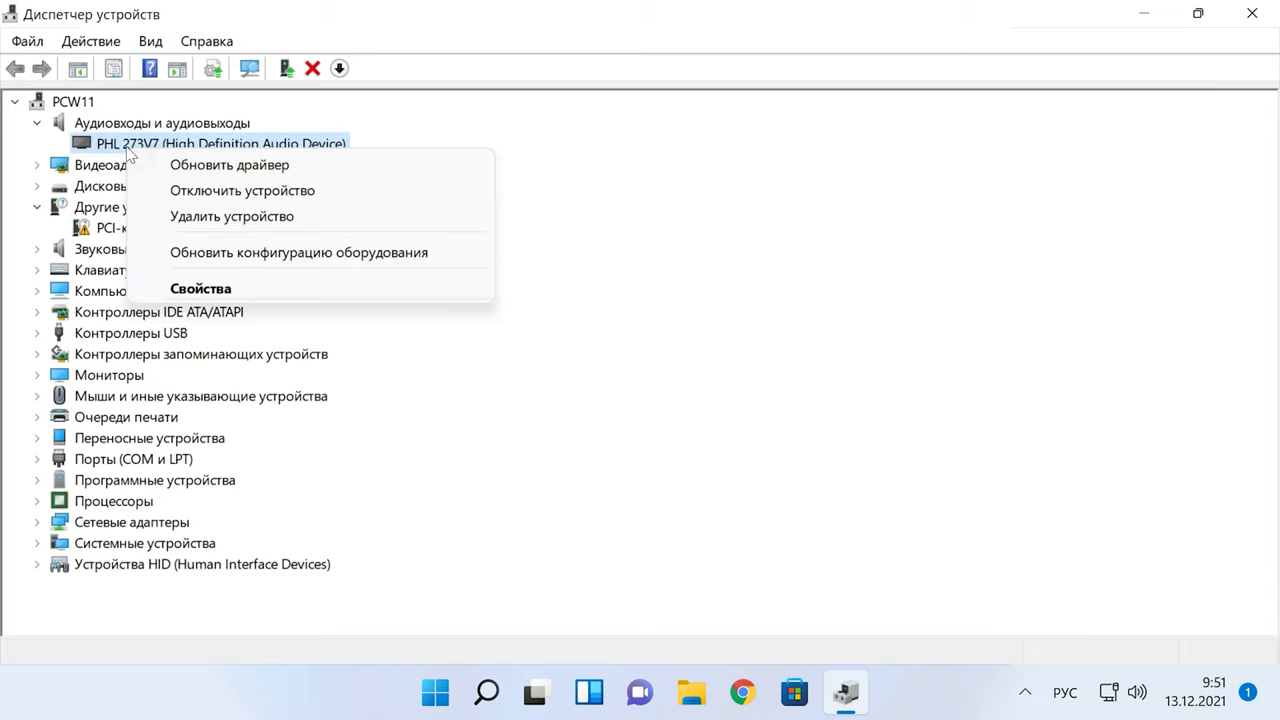
{"action": "left_click", "coordinate": [248, 168]}
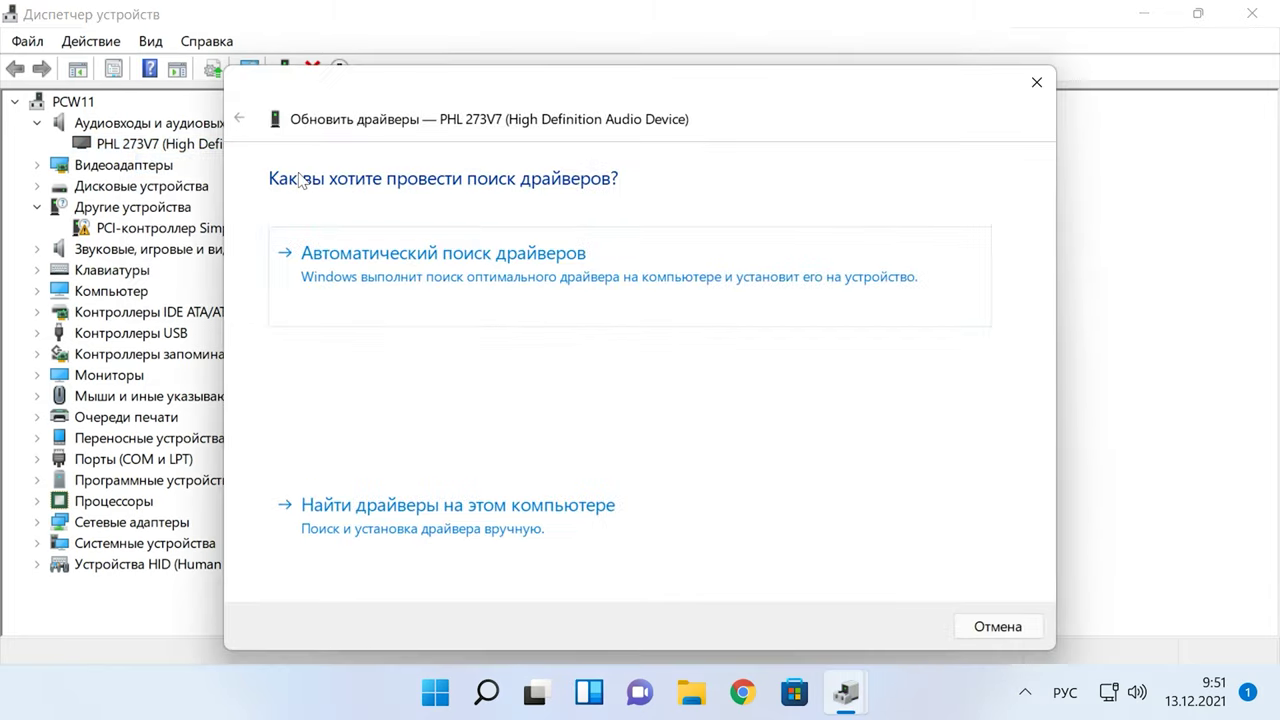
{"action": "left_click", "coordinate": [486, 252]}
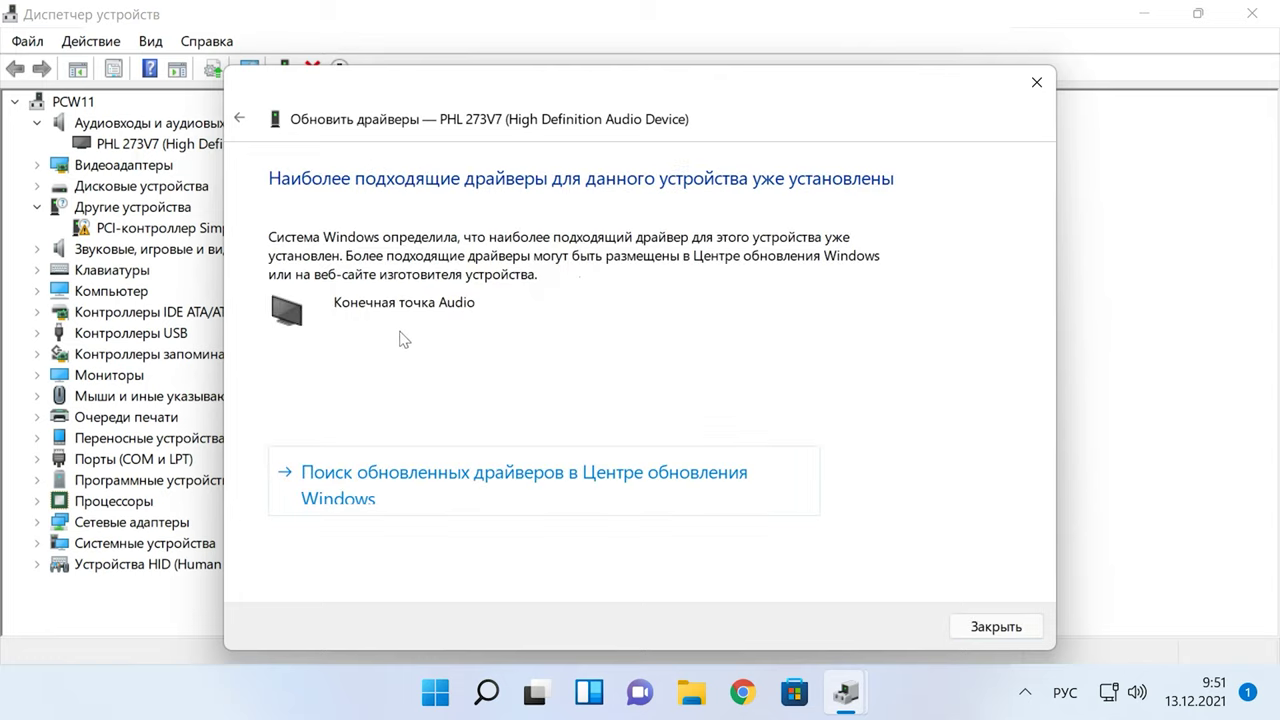
{"action": "left_click", "coordinate": [1031, 626]}
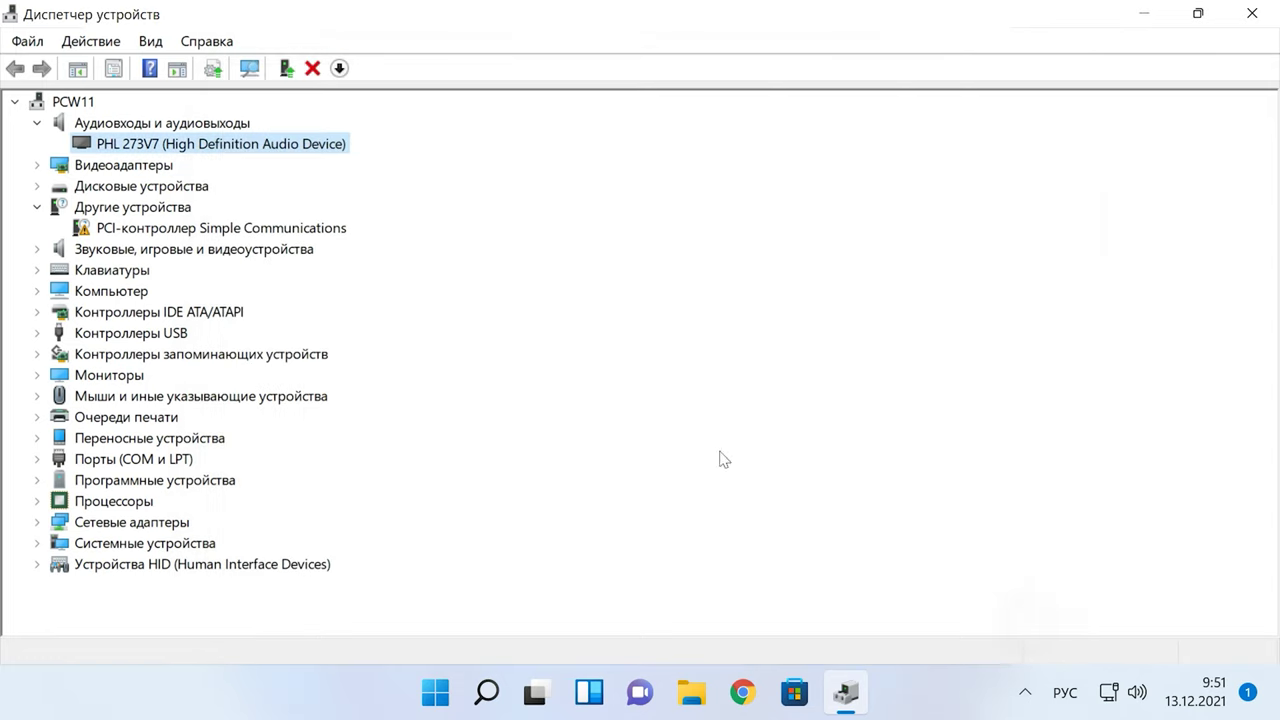
- Uninstall PHL 273V7 (High Definition Audio Device) under audio inputs and outputs and scan for hardware changes
{"action": "right_click", "coordinate": [250, 145]}
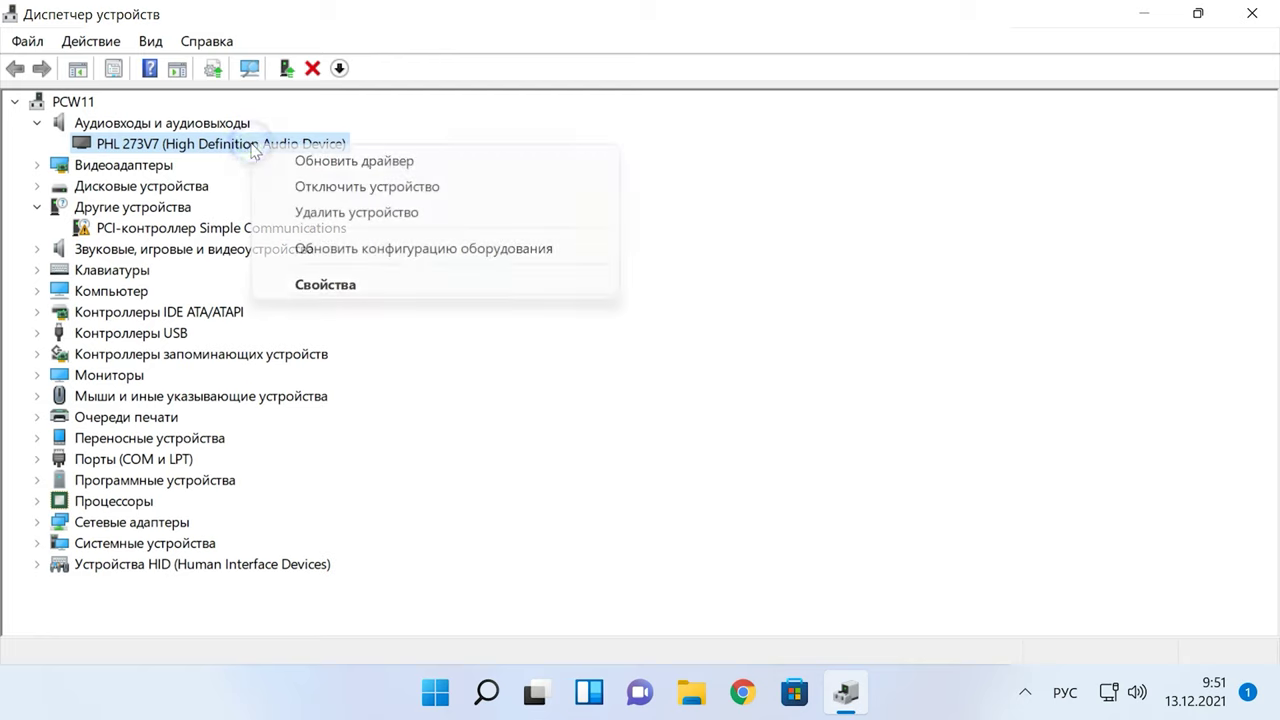
{"action": "left_click", "coordinate": [392, 216]}
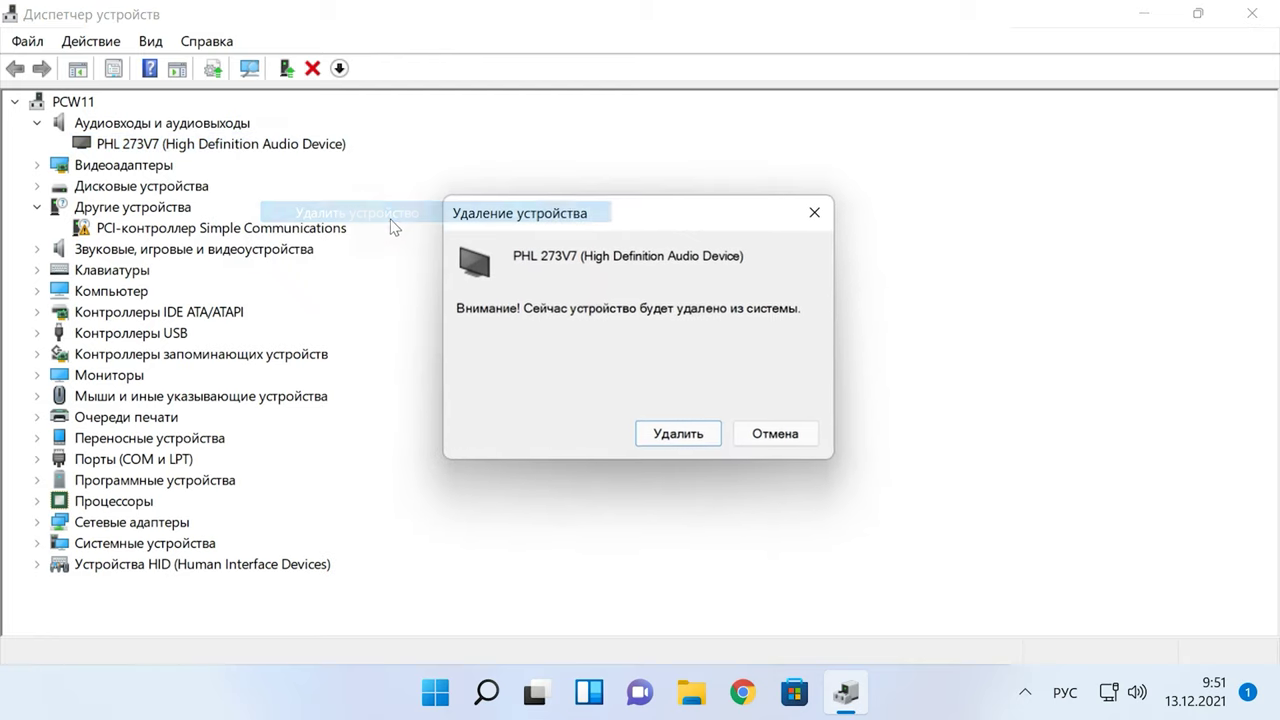
{"action": "left_click", "coordinate": [671, 445]}
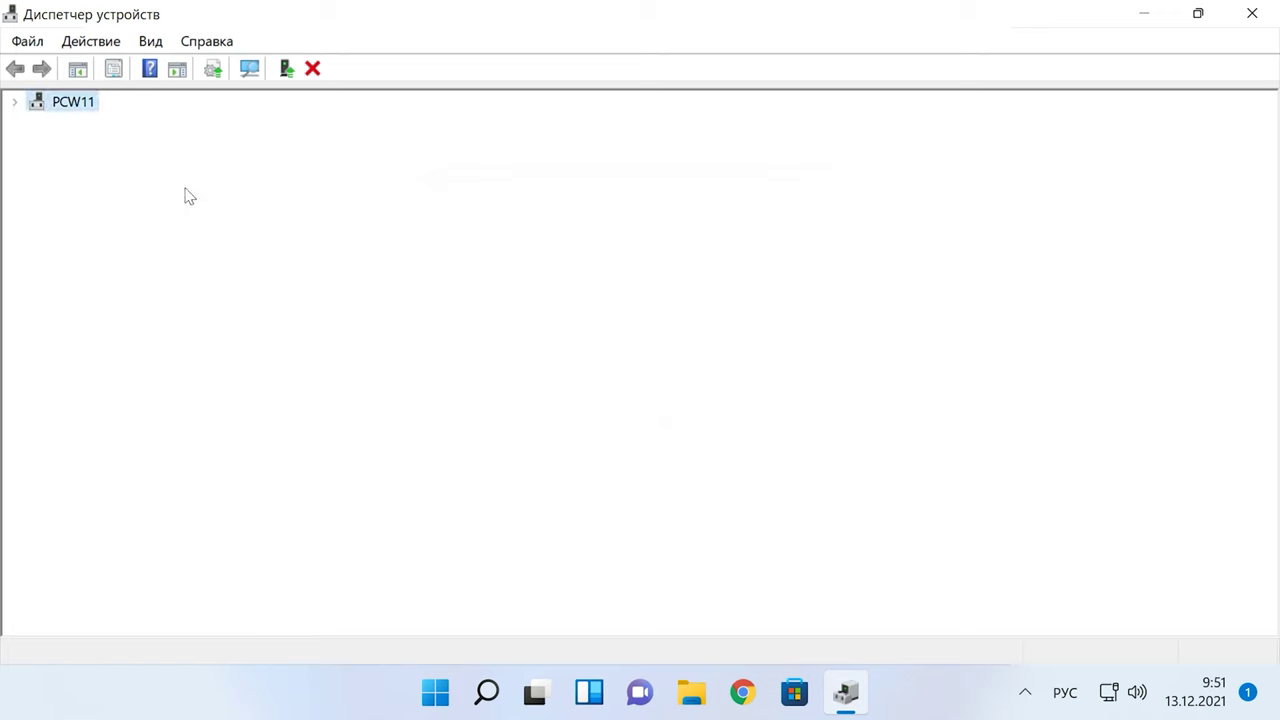
{"action": "left_click", "coordinate": [91, 42]}
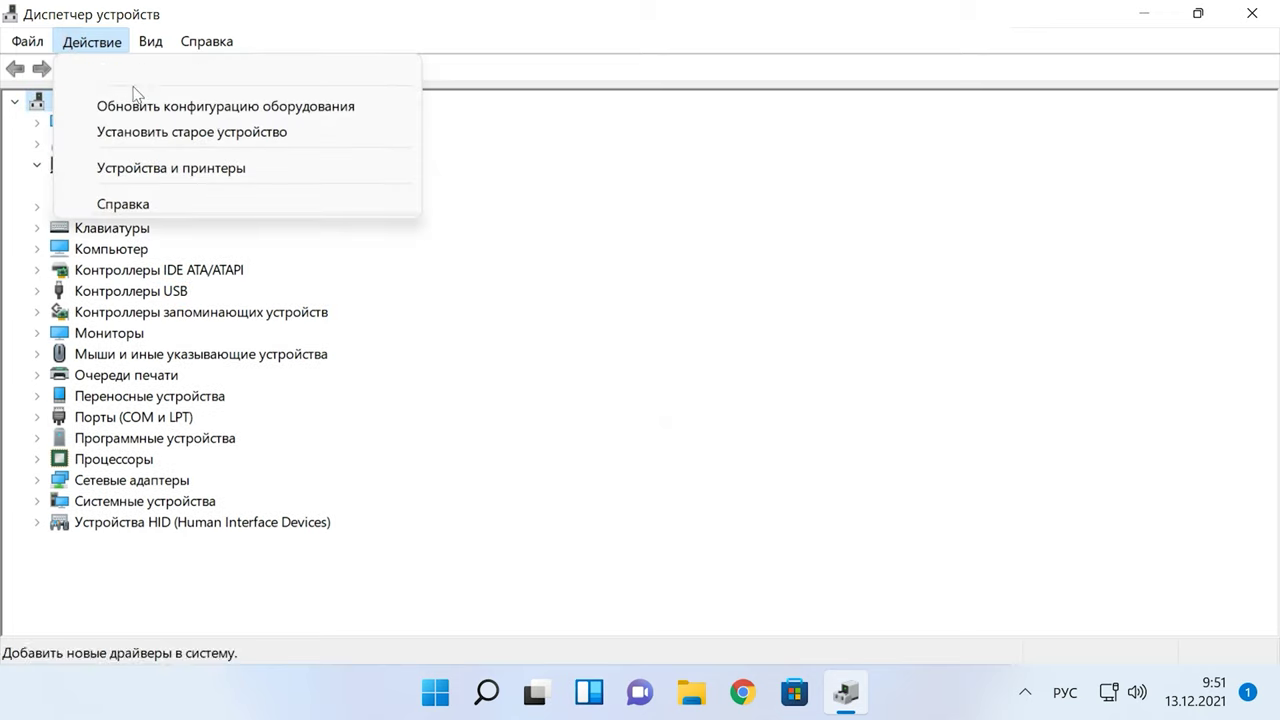
{"action": "left_click", "coordinate": [215, 106]}
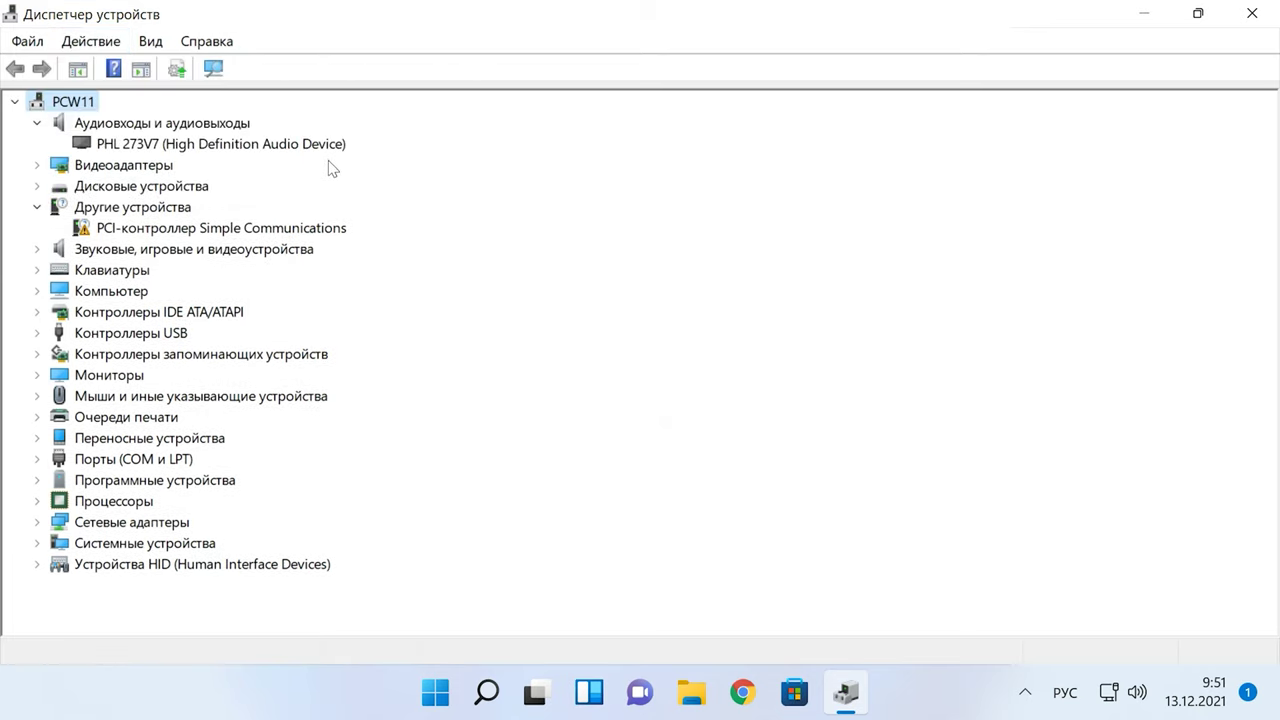
- Find the High Definition Audio controller (Microsoft) under system devices and view the actions available for it
{"action": "left_click", "coordinate": [148, 148]}
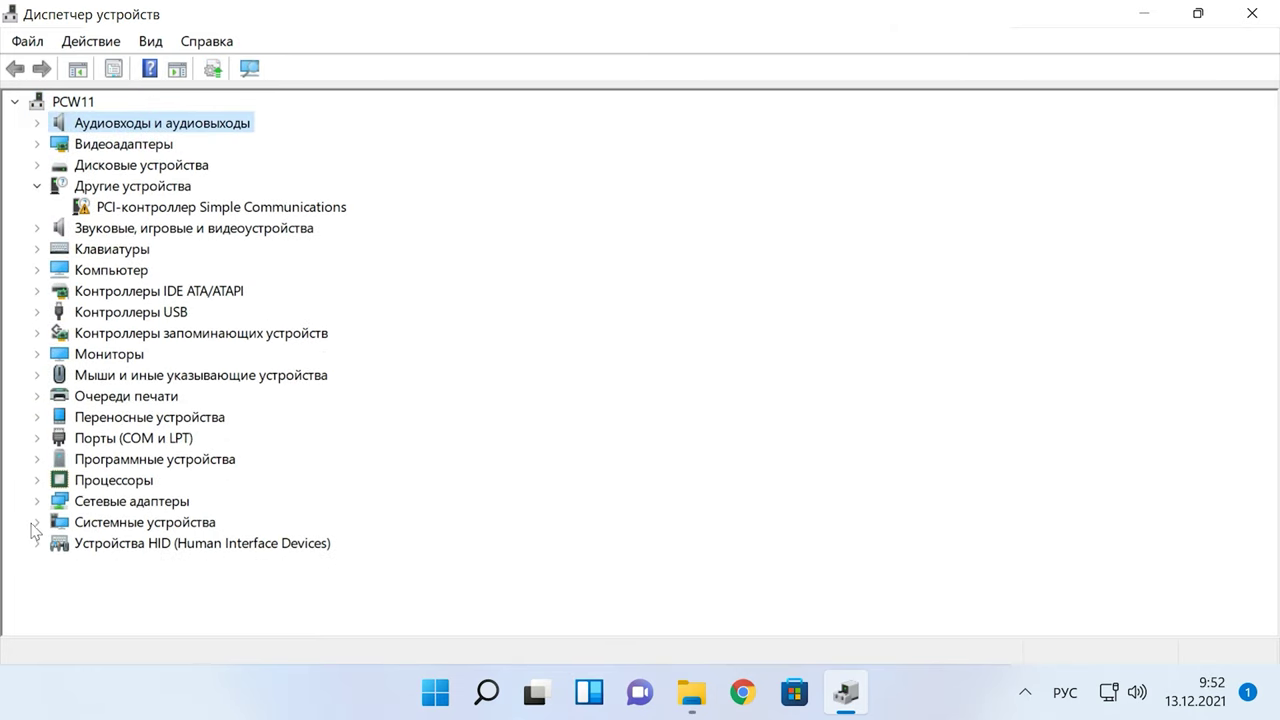
{"action": "left_click", "coordinate": [35, 523]}
{"action": "scroll", "coordinate": [180, 530], "scroll_direction": "down", "scroll_amount": 2}
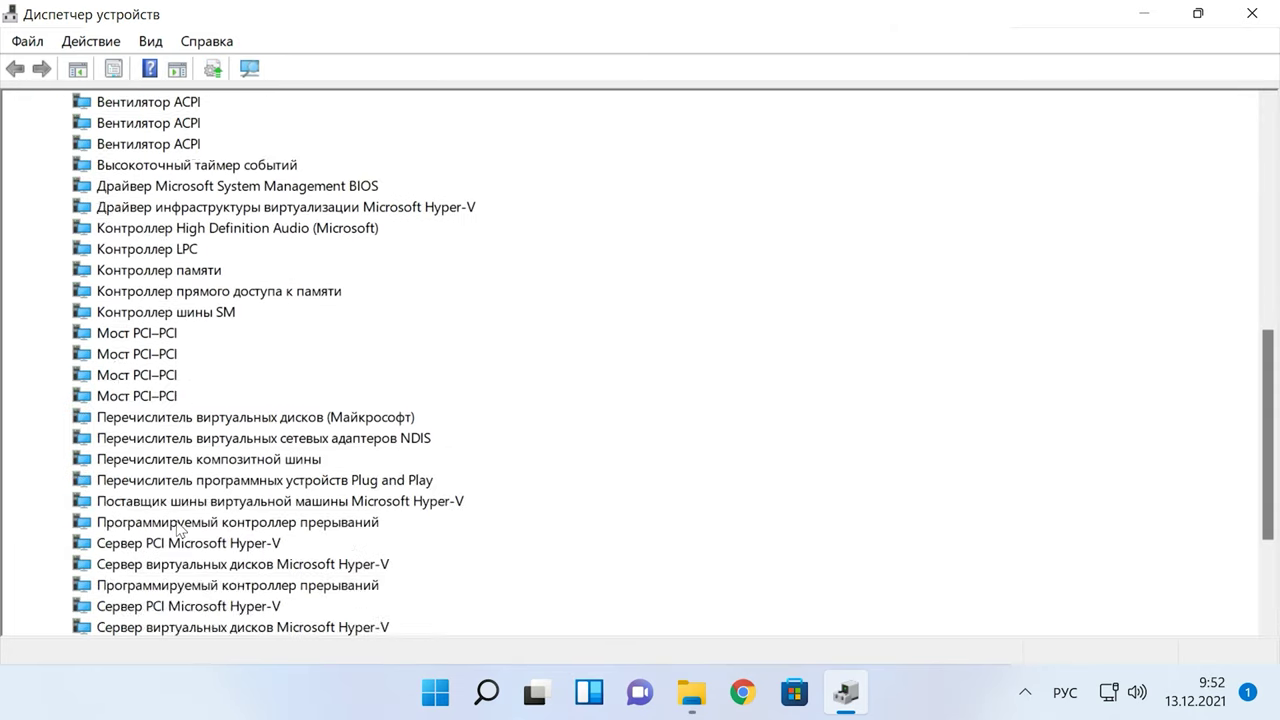
{"action": "scroll", "coordinate": [178, 530], "scroll_direction": "down", "scroll_amount": 3}
{"action": "scroll", "coordinate": [180, 374], "scroll_direction": "up", "scroll_amount": 2}
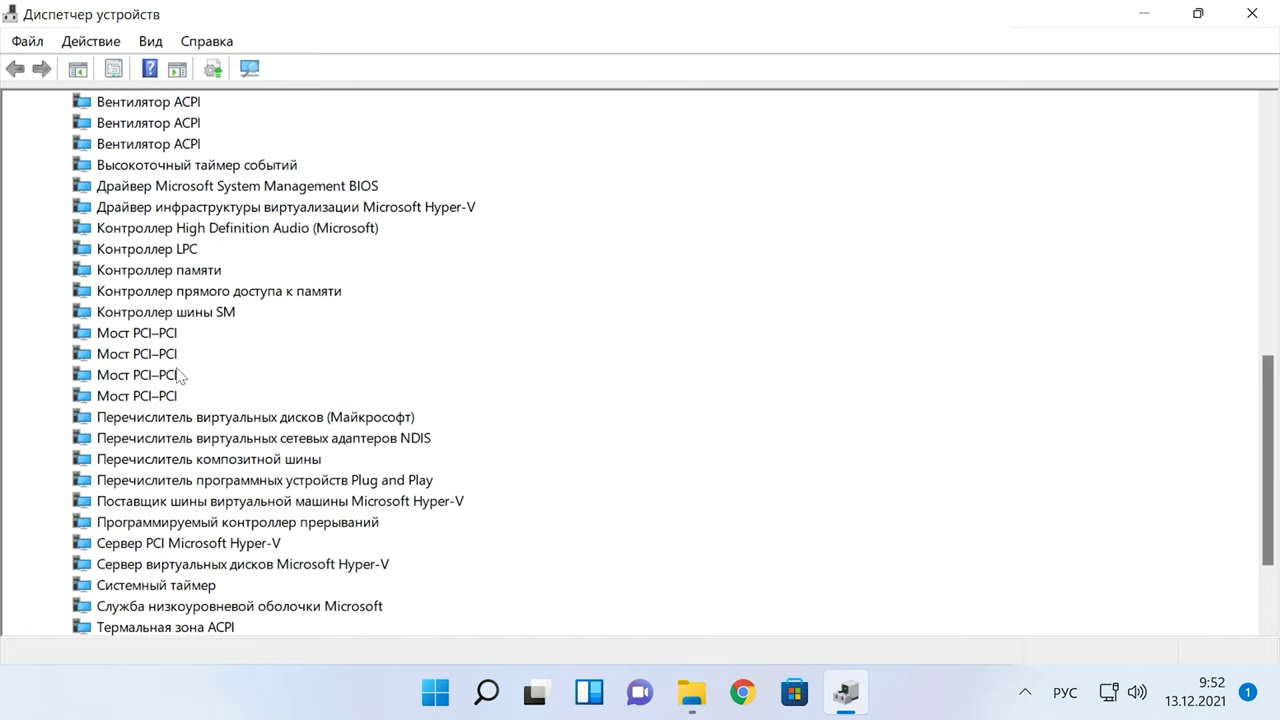
{"action": "left_click", "coordinate": [222, 236]}
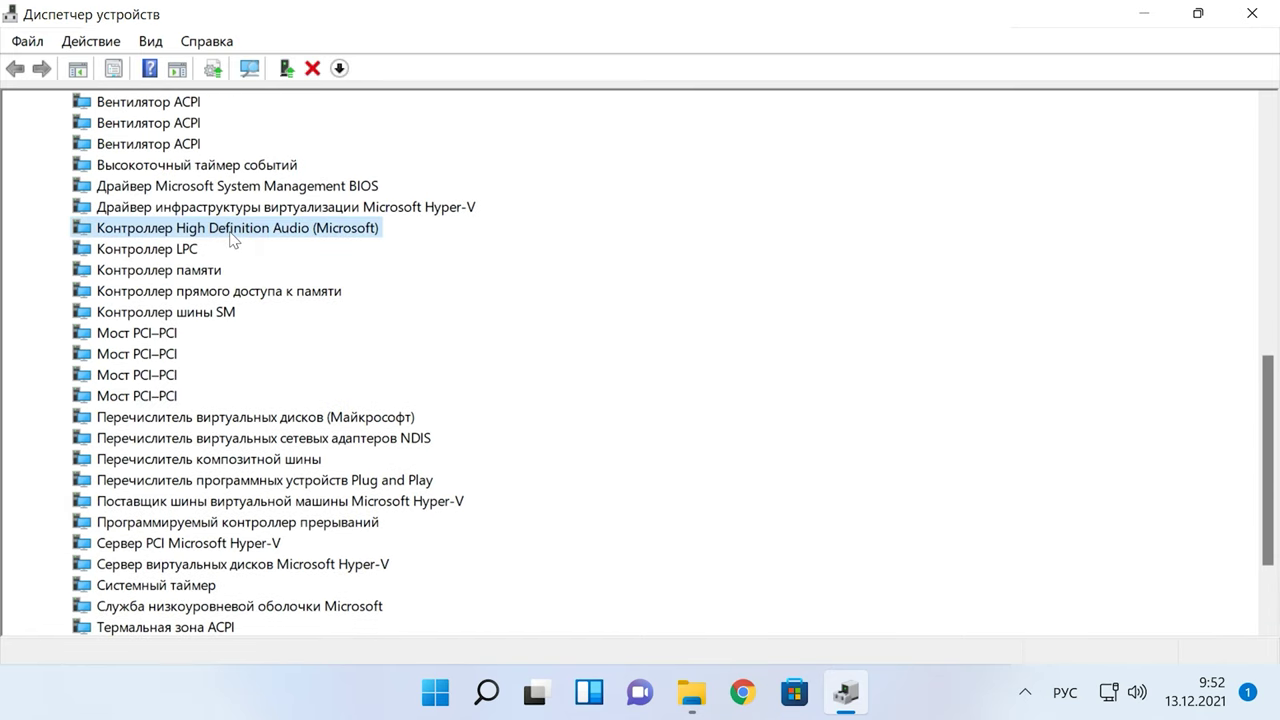
{"action": "right_click", "coordinate": [231, 238]}
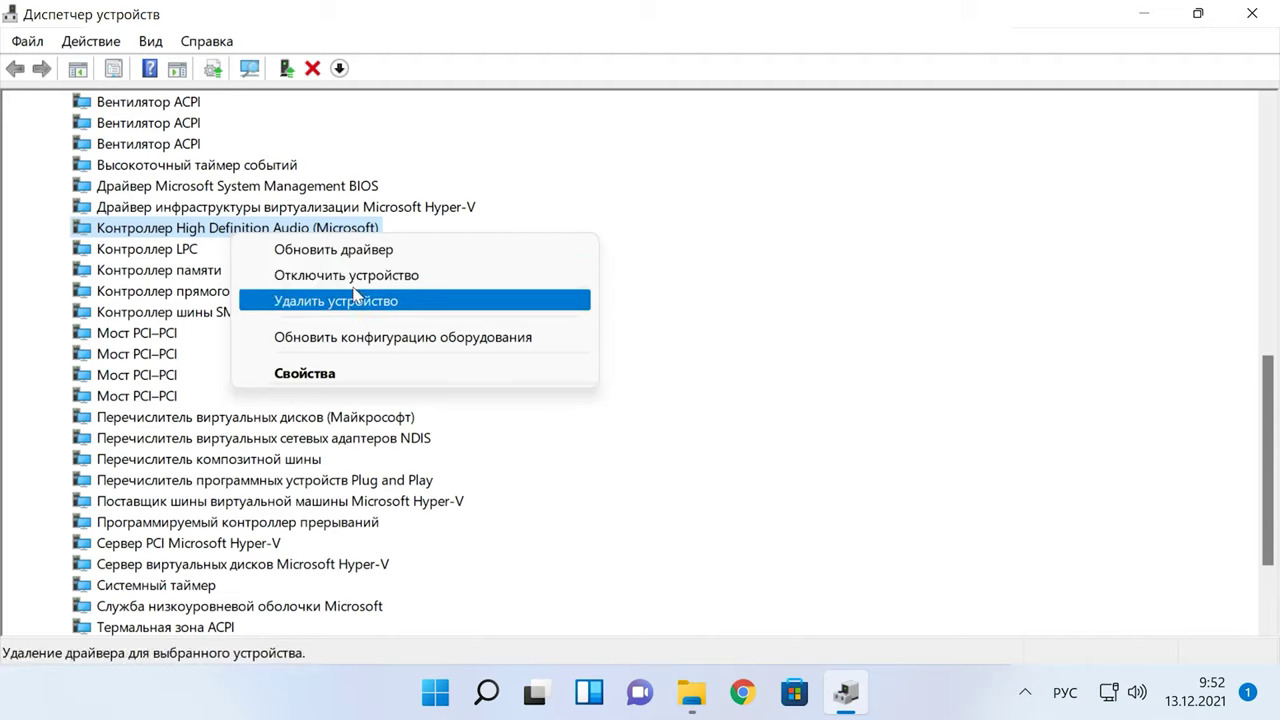
{"action": "left_click", "coordinate": [340, 233]}
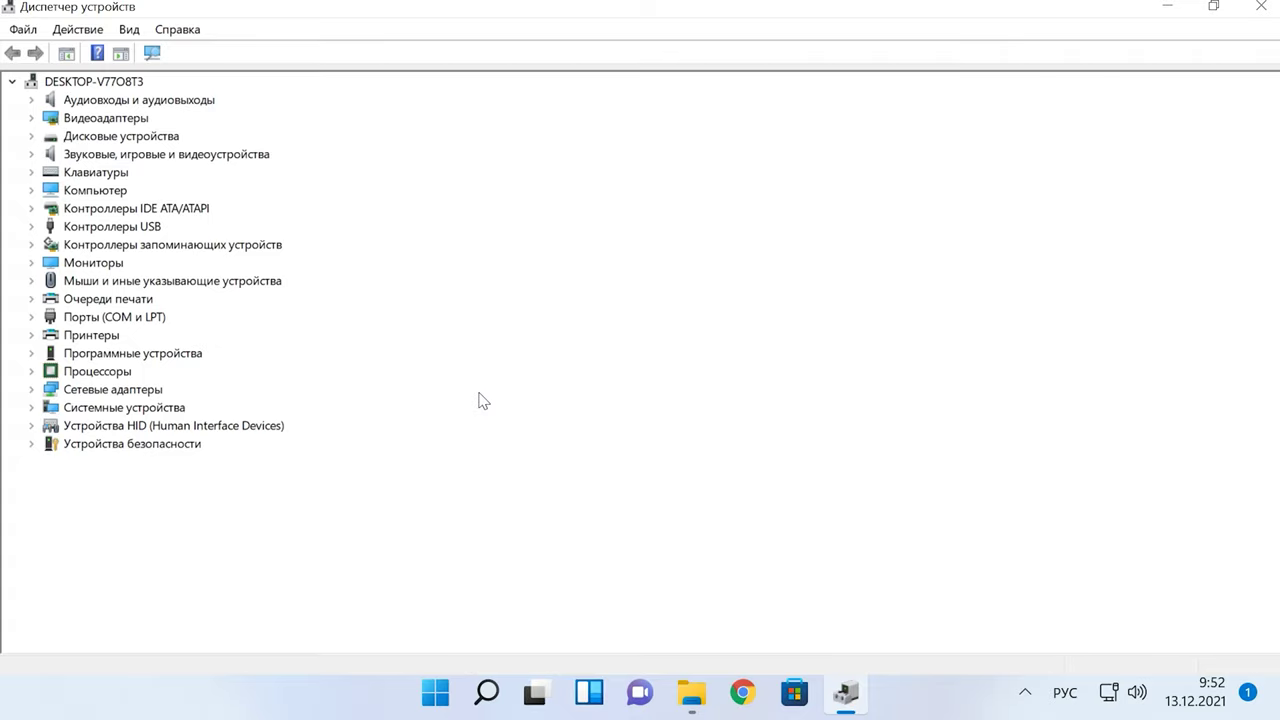
- Expand the sound, game and video devices and view the actions available for NVIDIA High Definition Audio
{"action": "left_click", "coordinate": [30, 155]}
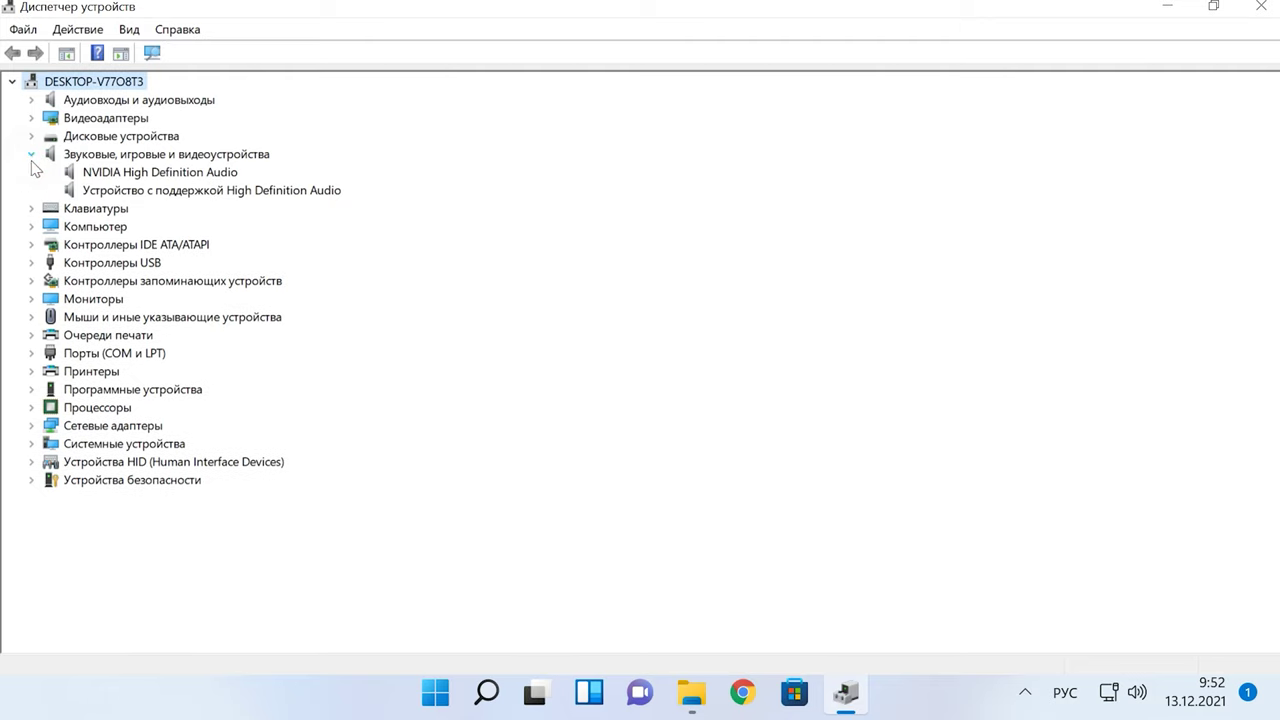
{"action": "left_click", "coordinate": [158, 175]}
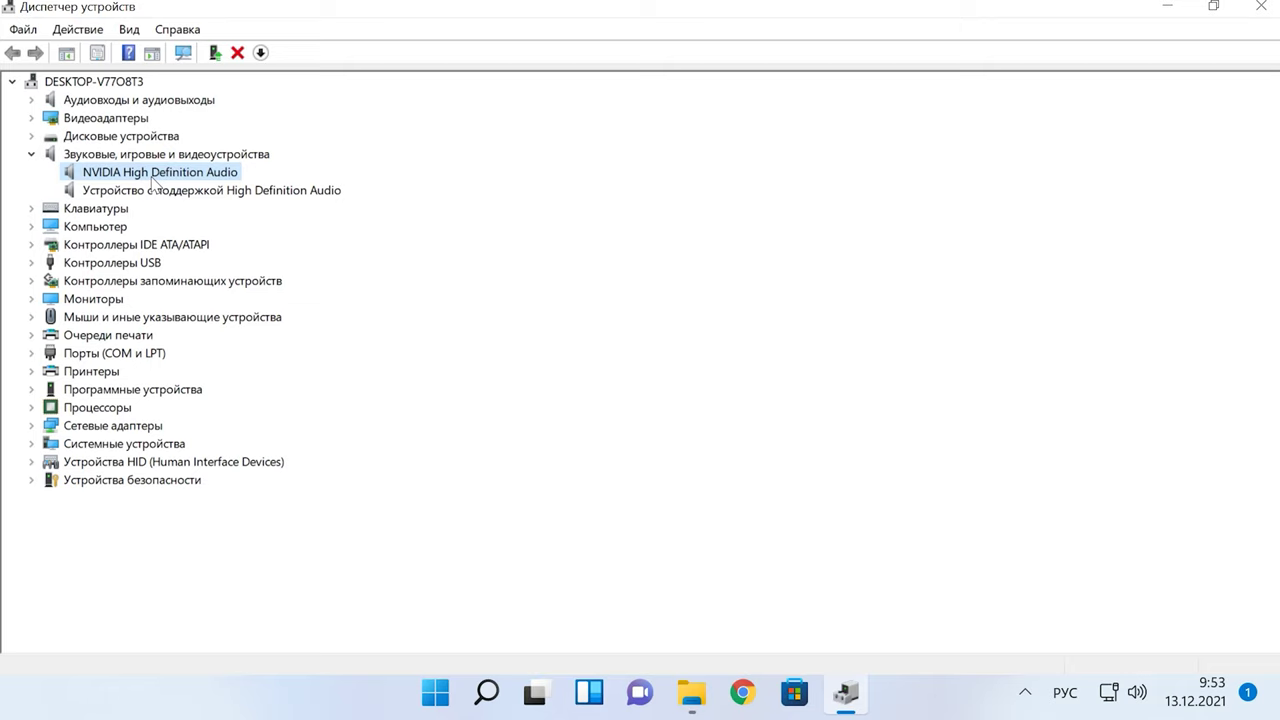
{"action": "right_click", "coordinate": [150, 178]}
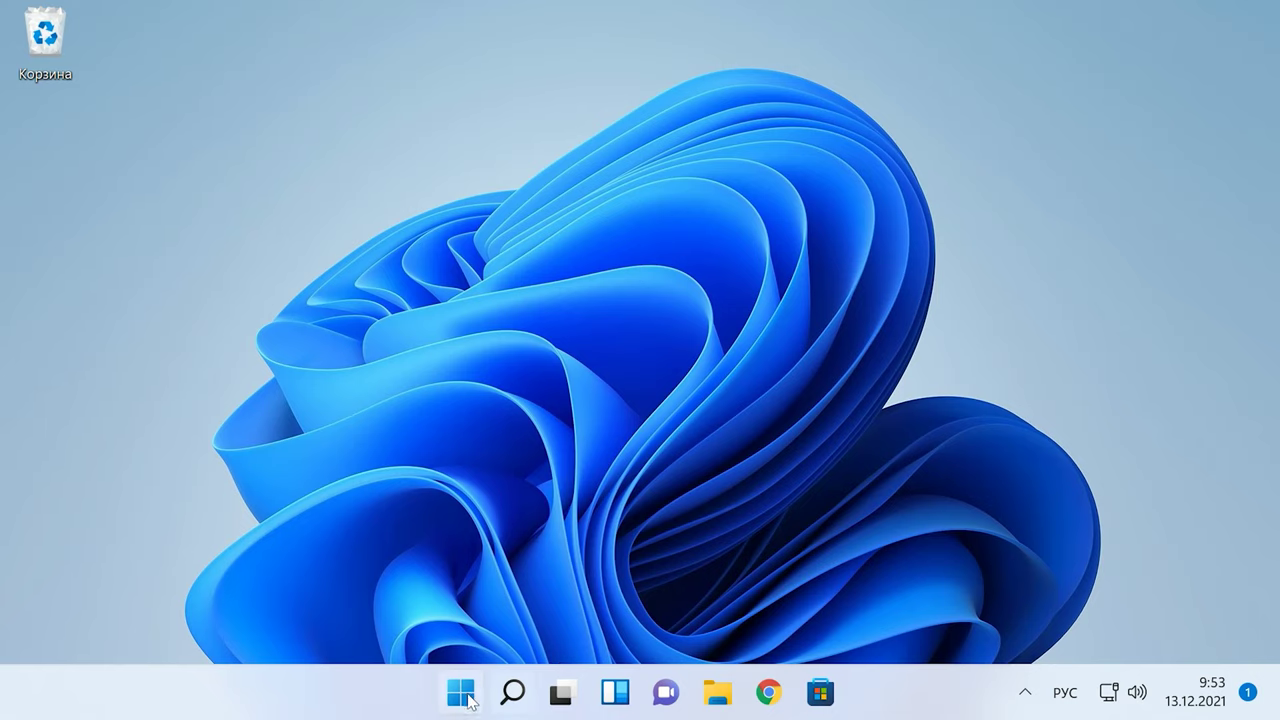
- Open Device Manager, maximize it and select Intel(R) HD Graphics 4000 under display adapters
{"action": "right_click", "coordinate": [467, 700]}
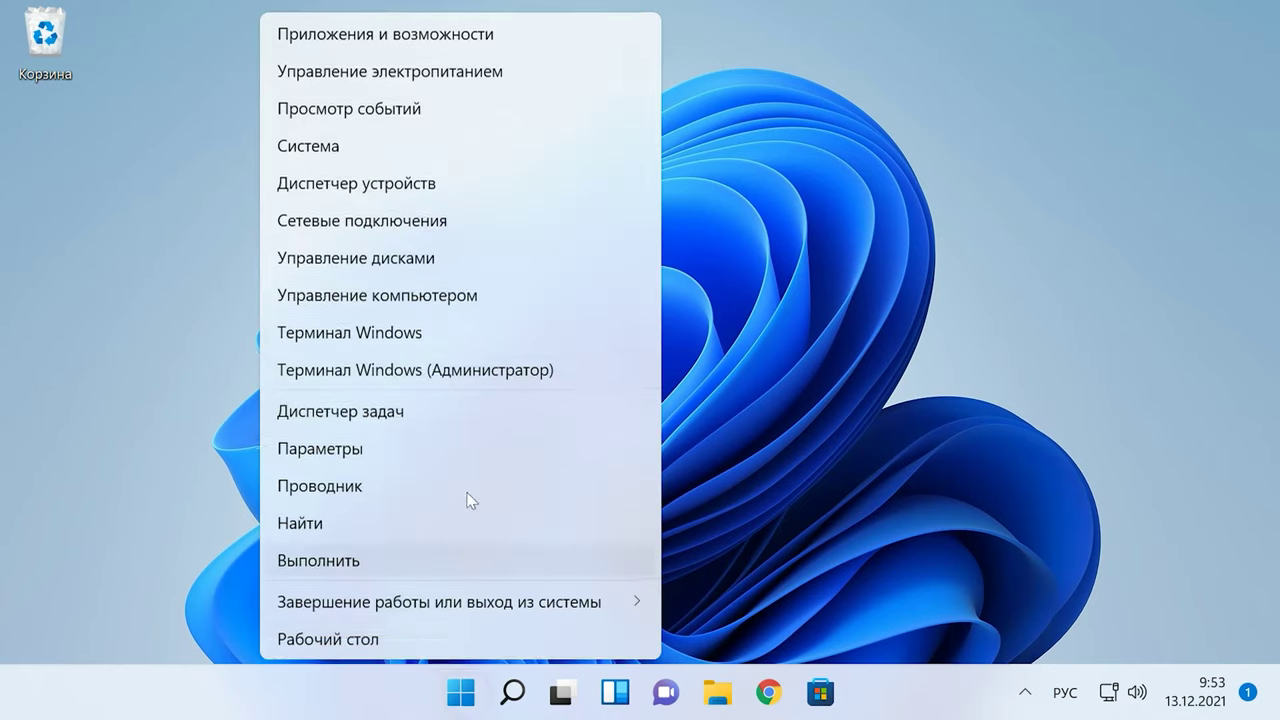
{"action": "left_click", "coordinate": [374, 190]}
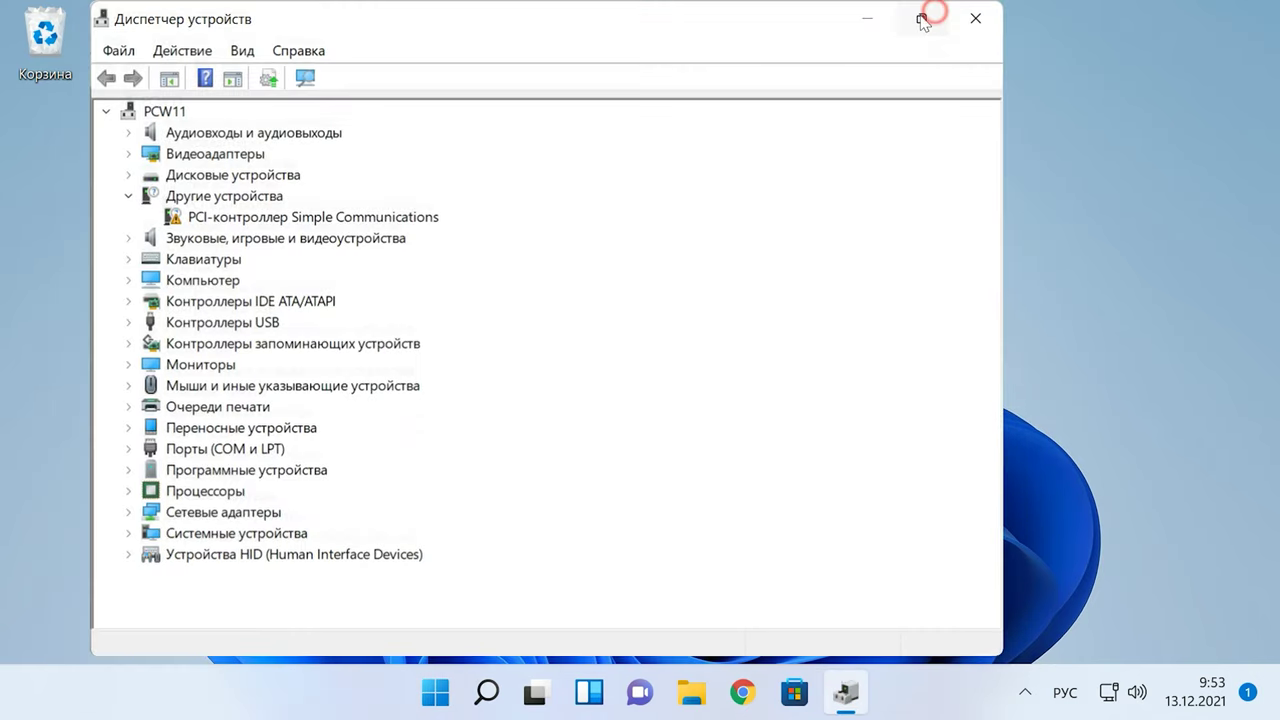
{"action": "left_click", "coordinate": [919, 18]}
{"action": "left_click", "coordinate": [36, 145]}
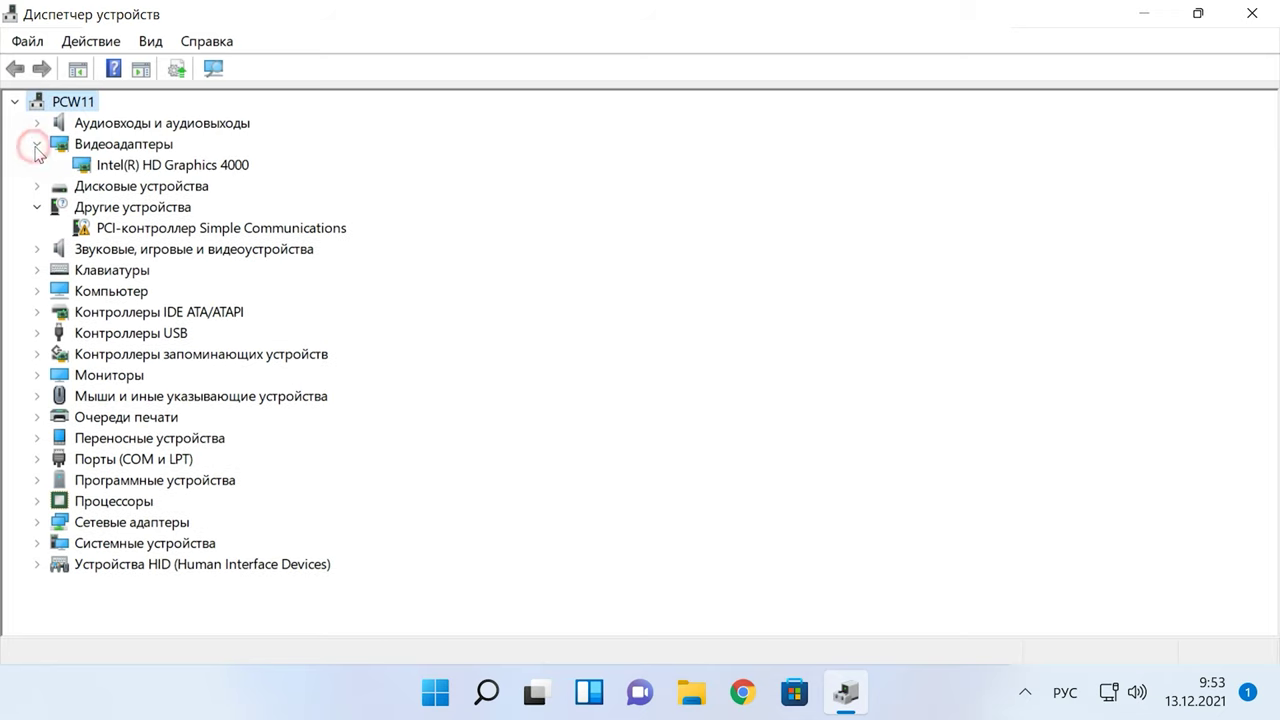
{"action": "left_click", "coordinate": [145, 168]}
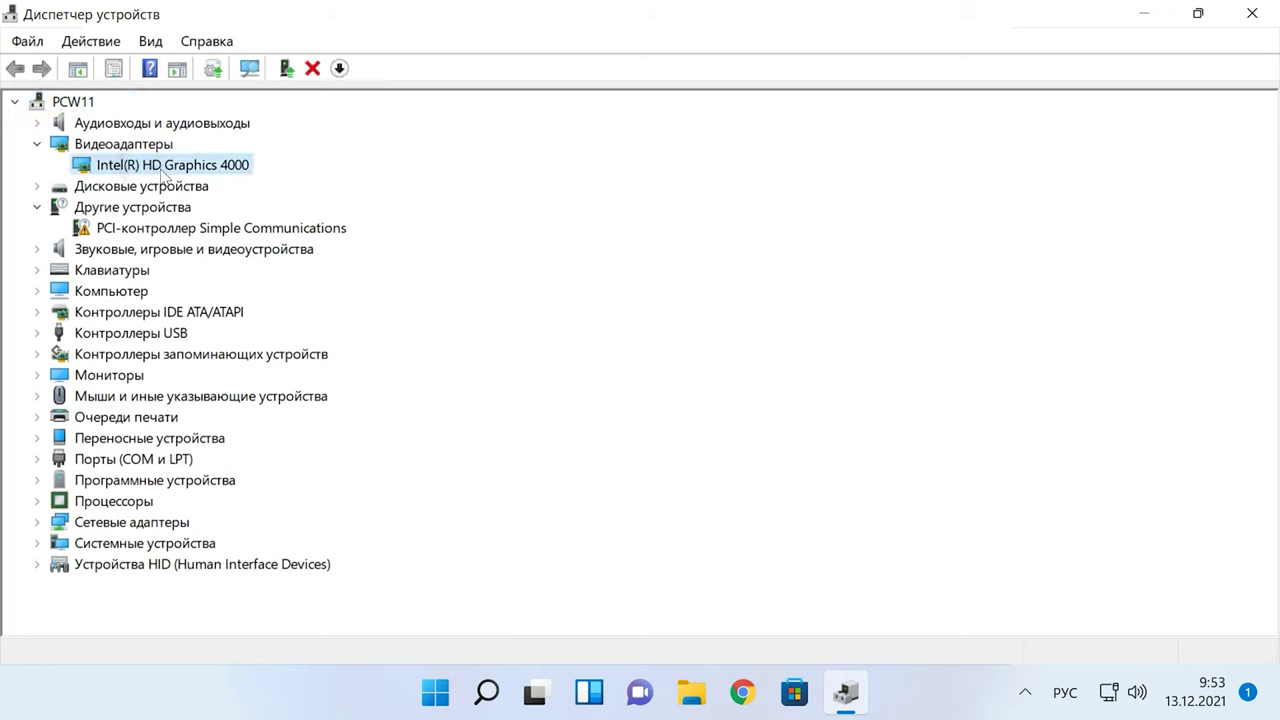
- Roll back the Intel(R) HD Graphics 4000 driver, giving the reason "Предыдущая версия драйвера работала лучше"
{"action": "right_click", "coordinate": [162, 174]}
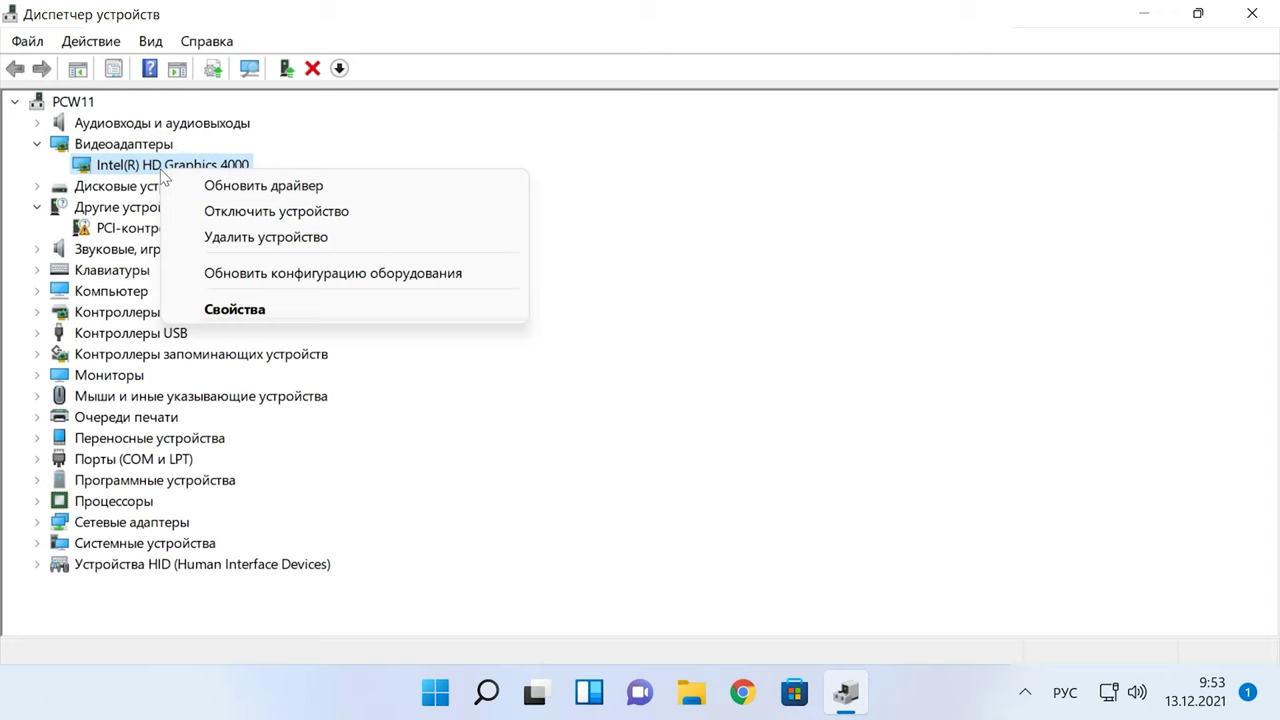
{"action": "left_click", "coordinate": [246, 312]}
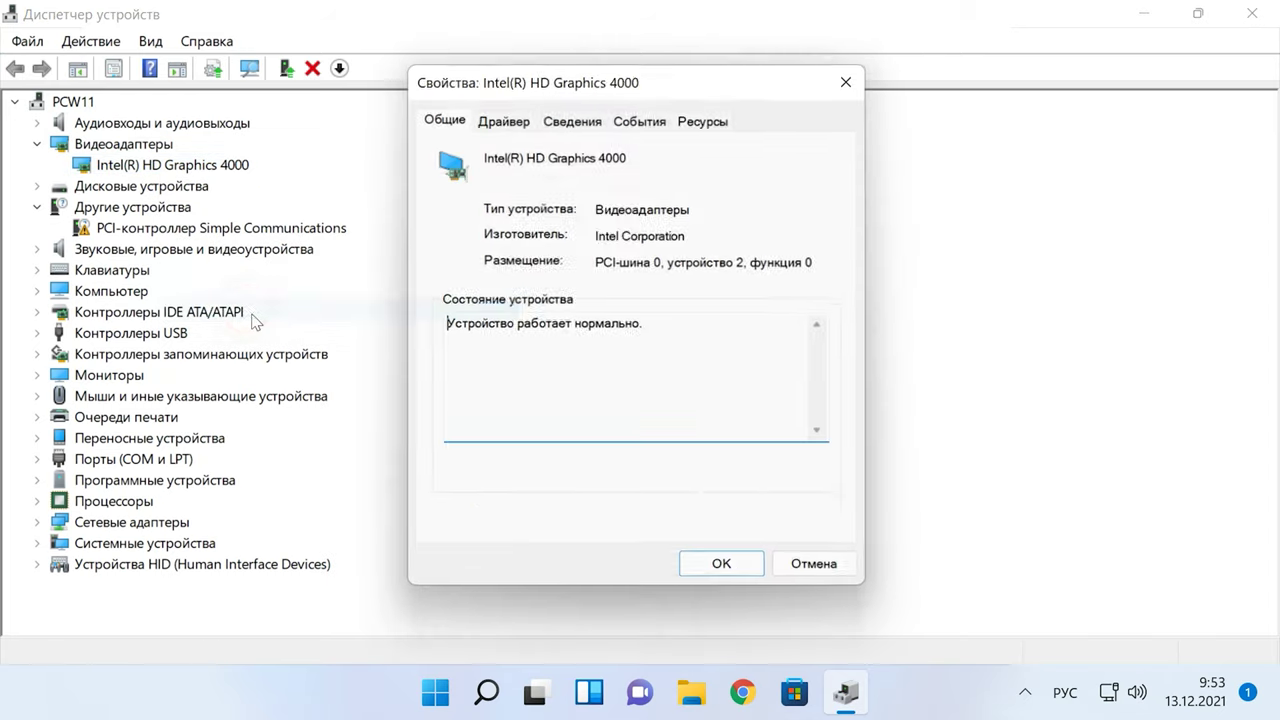
{"action": "left_click", "coordinate": [494, 128]}
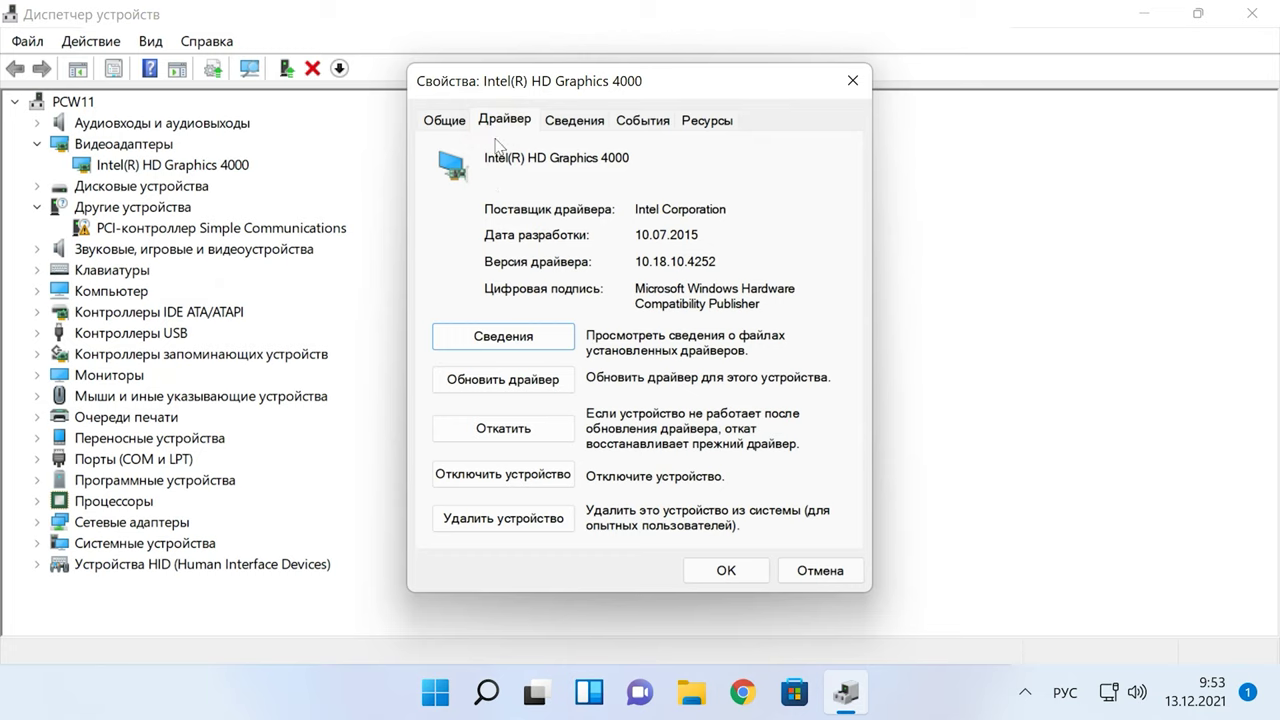
{"action": "left_click", "coordinate": [504, 439]}
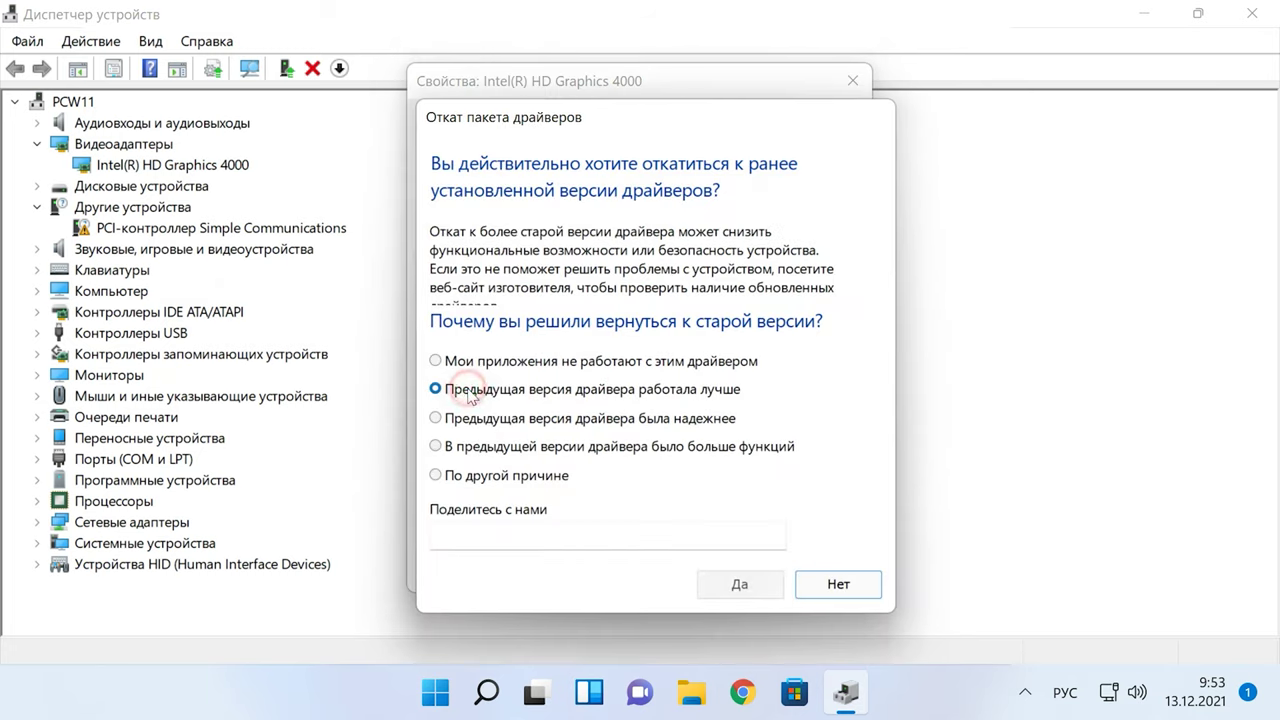
{"action": "left_click", "coordinate": [738, 591]}
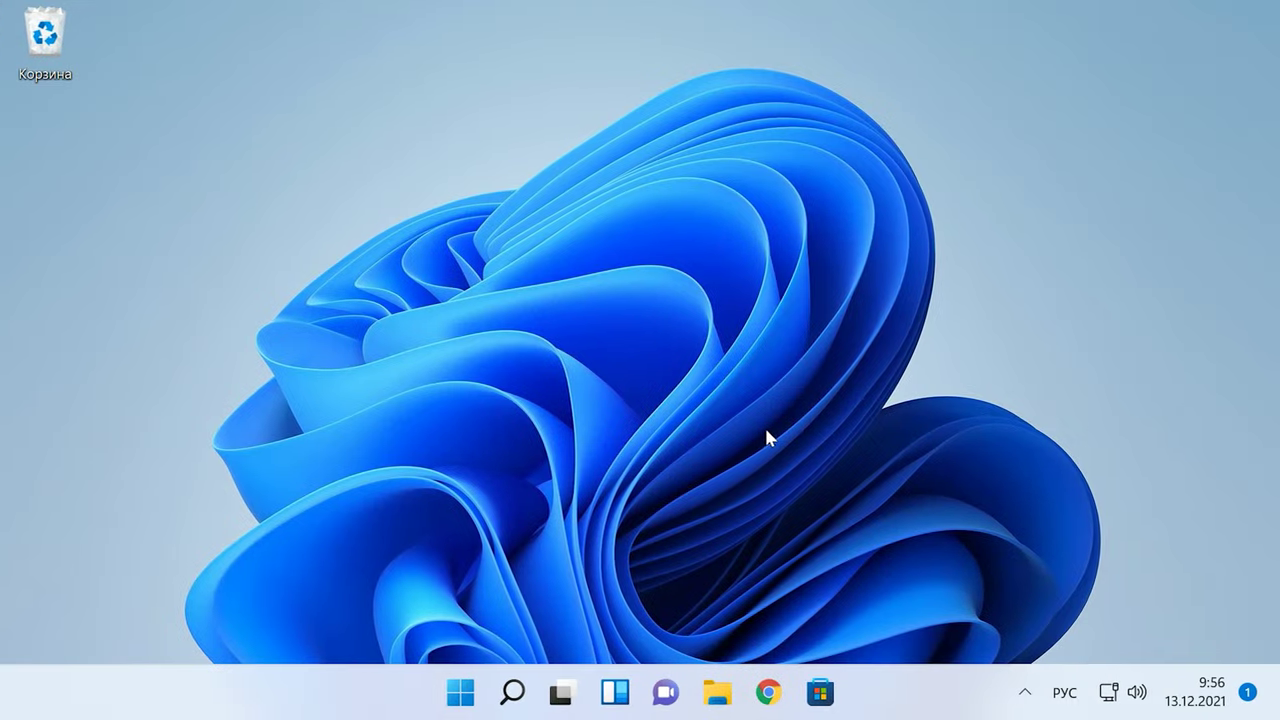
- Open the system sound settings and start the common sound problems troubleshooter for output devices
{"action": "left_click", "coordinate": [452, 688]}
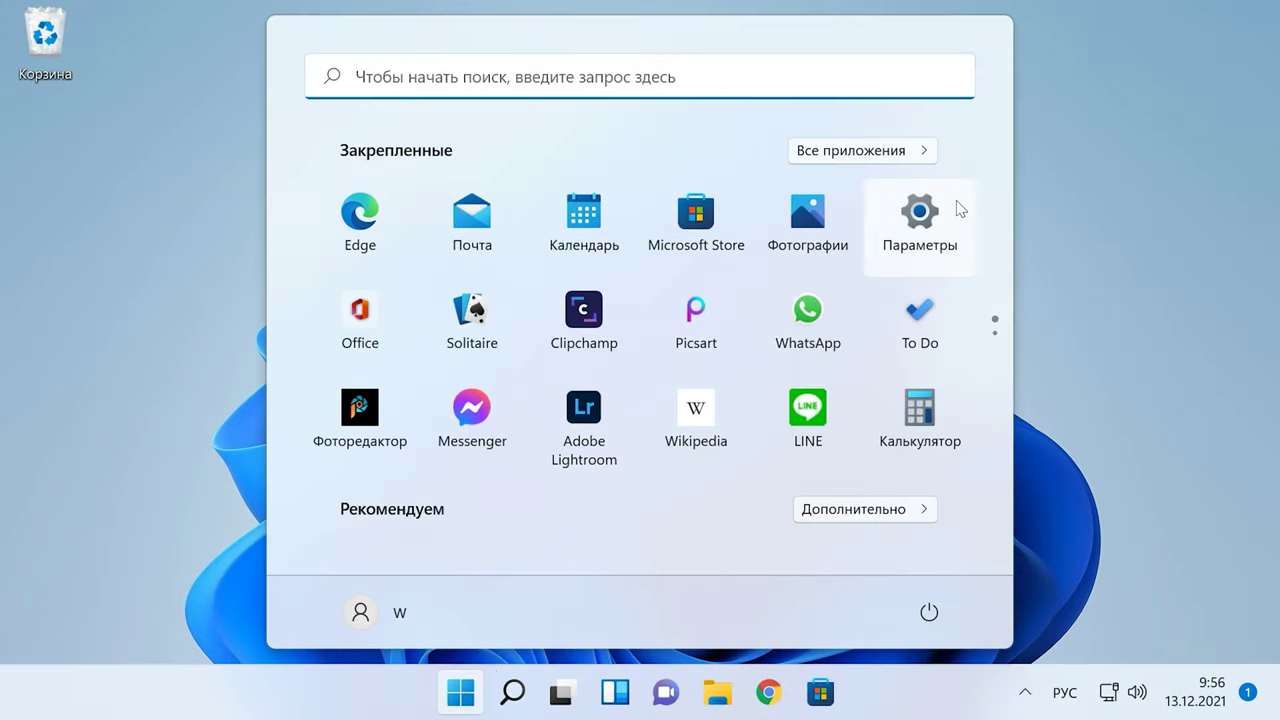
{"action": "left_click", "coordinate": [935, 264]}
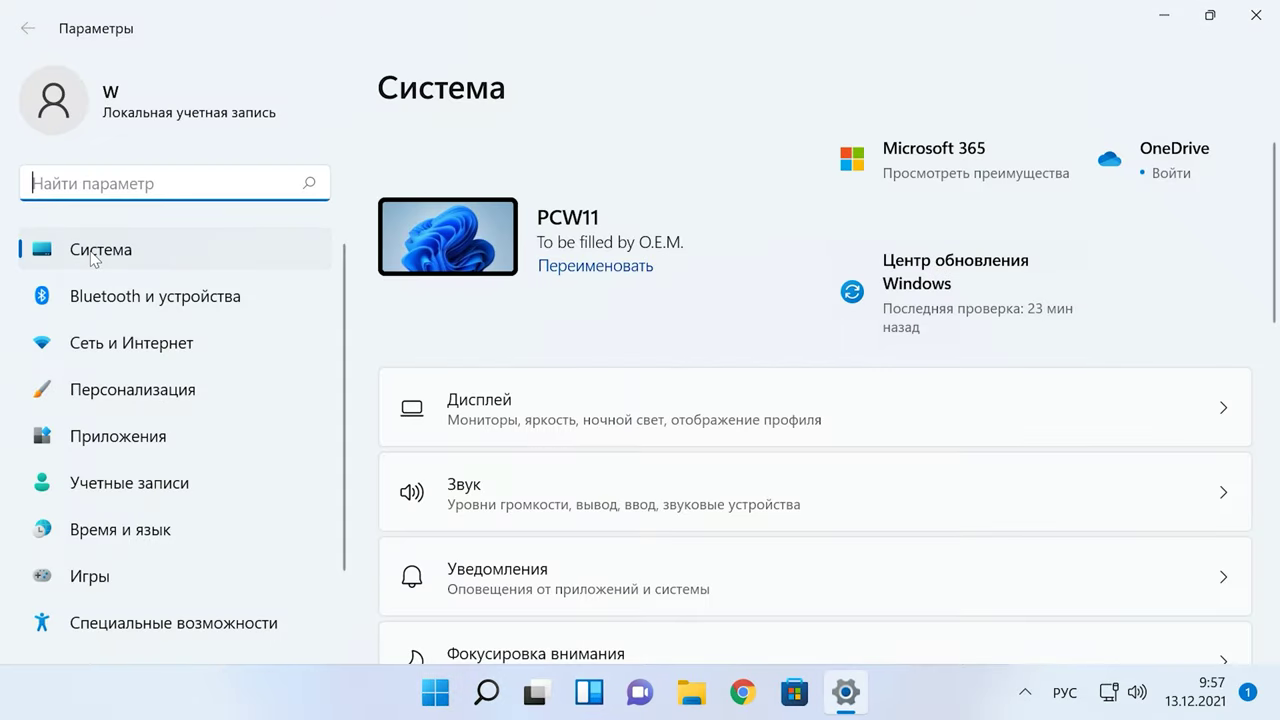
{"action": "left_click", "coordinate": [93, 258]}
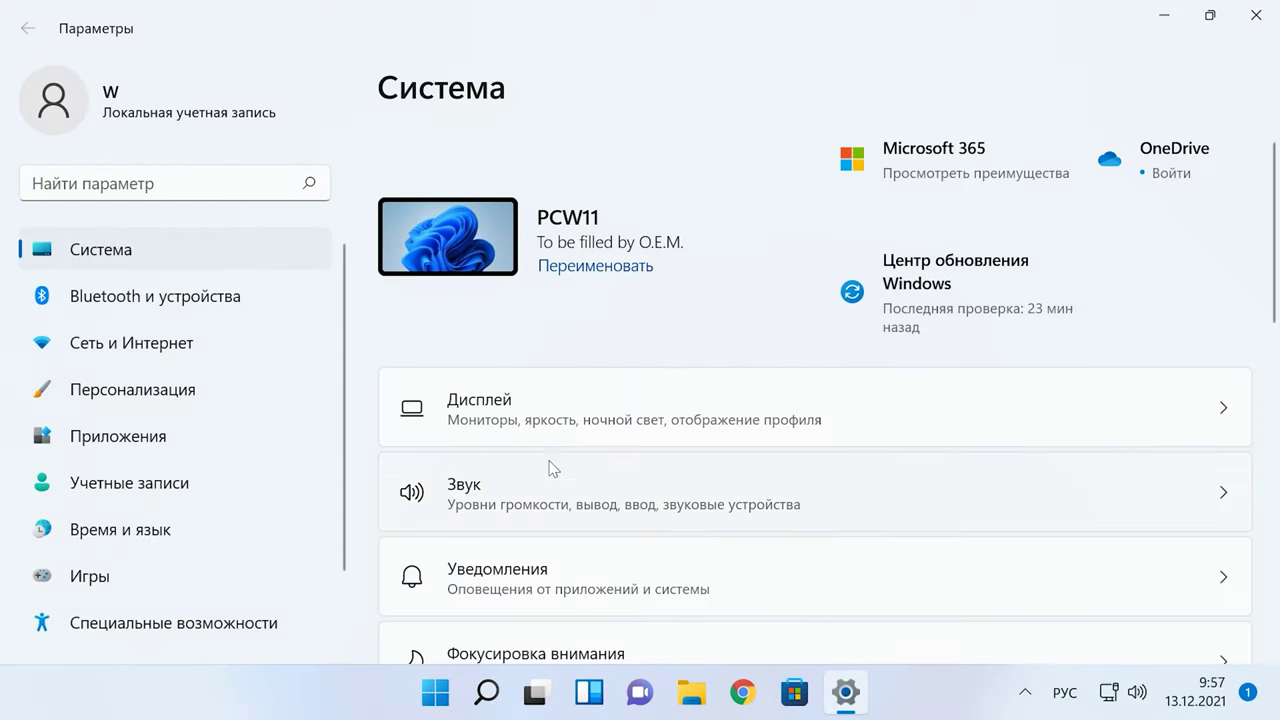
{"action": "left_click", "coordinate": [576, 489]}
{"action": "scroll", "coordinate": [591, 470], "scroll_direction": "down", "scroll_amount": 5}
{"action": "scroll", "coordinate": [590, 462], "scroll_direction": "down", "scroll_amount": 3}
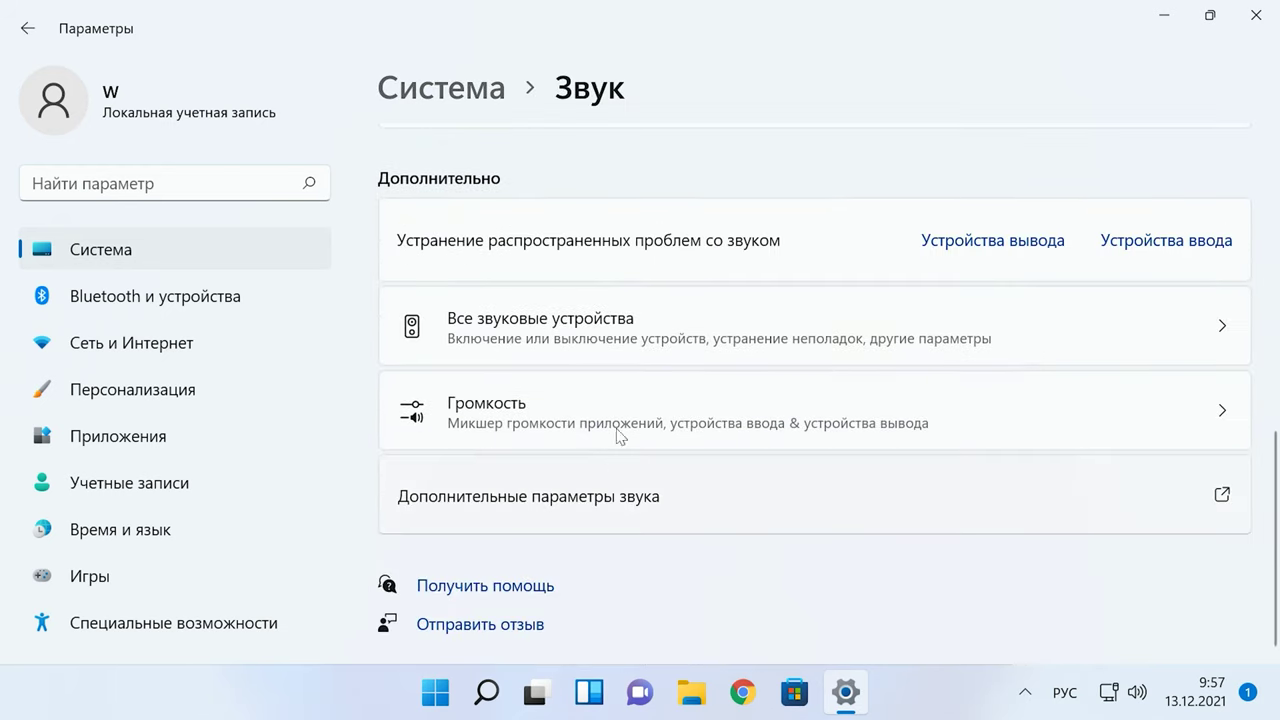
{"action": "left_click", "coordinate": [1016, 254]}
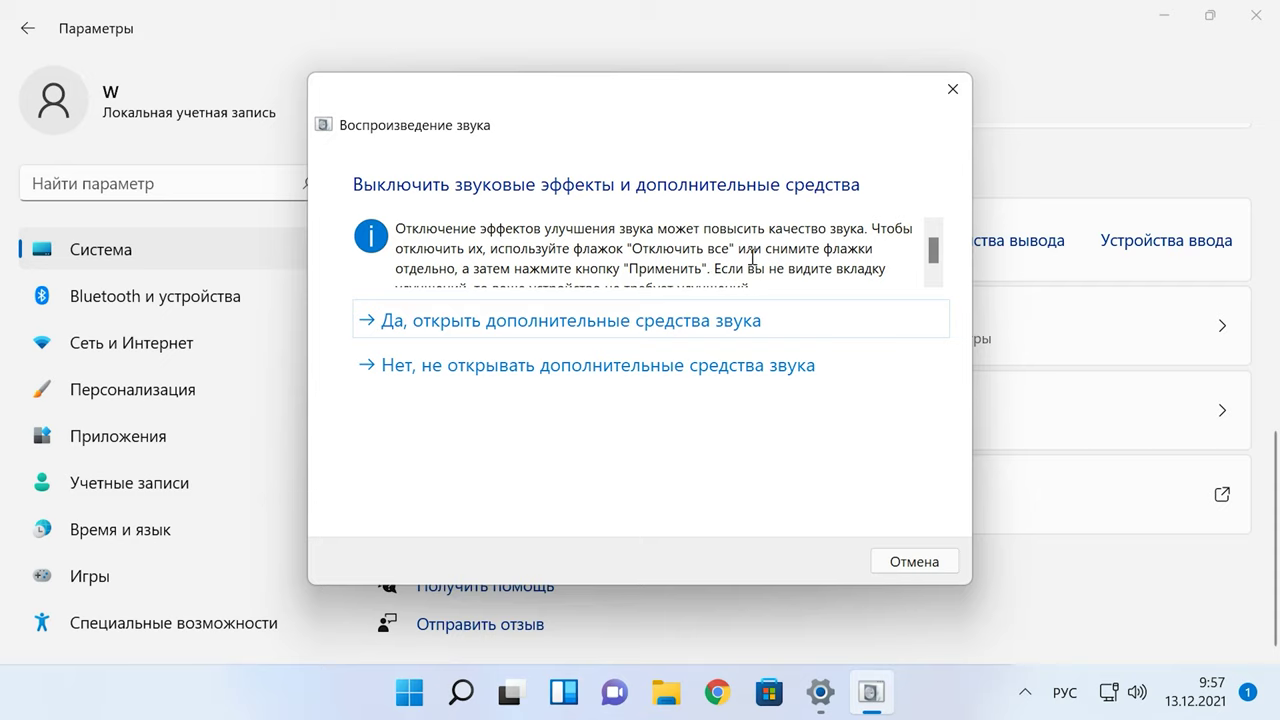
- Choose to open the audio enhancements from the troubleshooter and mark all enhancements as disabled for PHL 273V7
{"action": "left_click_drag", "start_coordinate": [932, 258], "coordinate": [932, 252]}
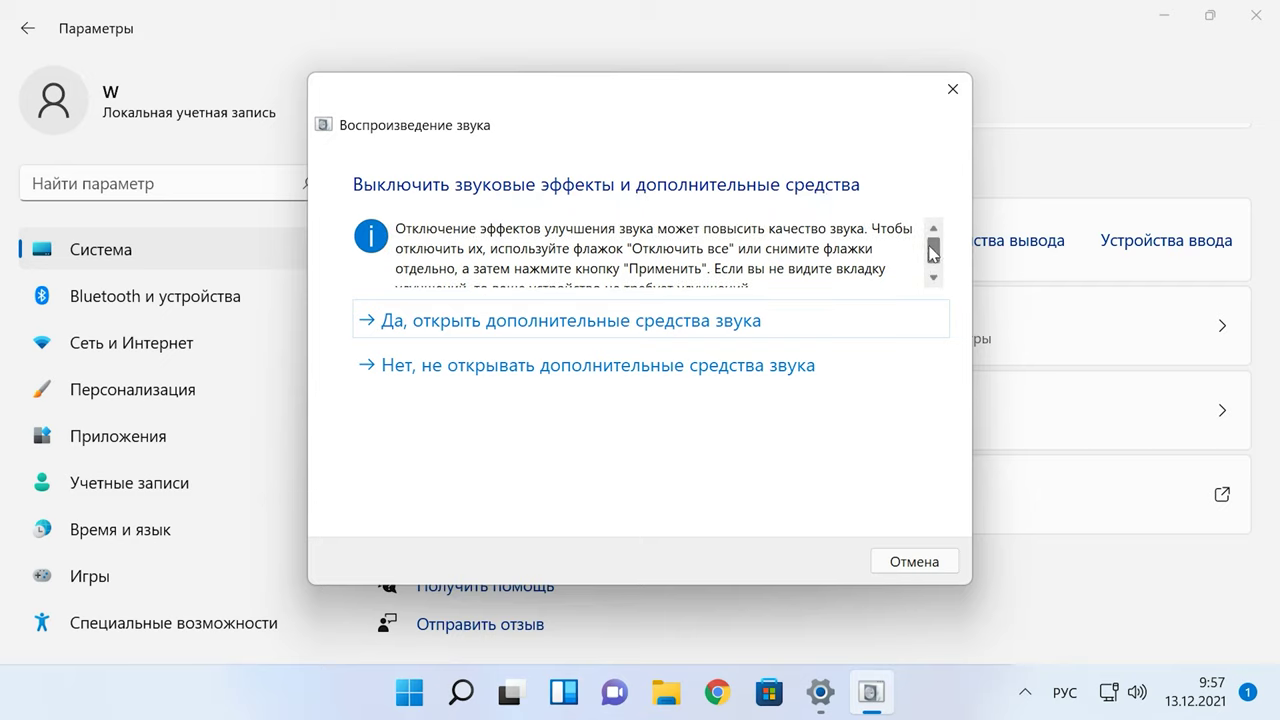
{"action": "left_click", "coordinate": [576, 336]}
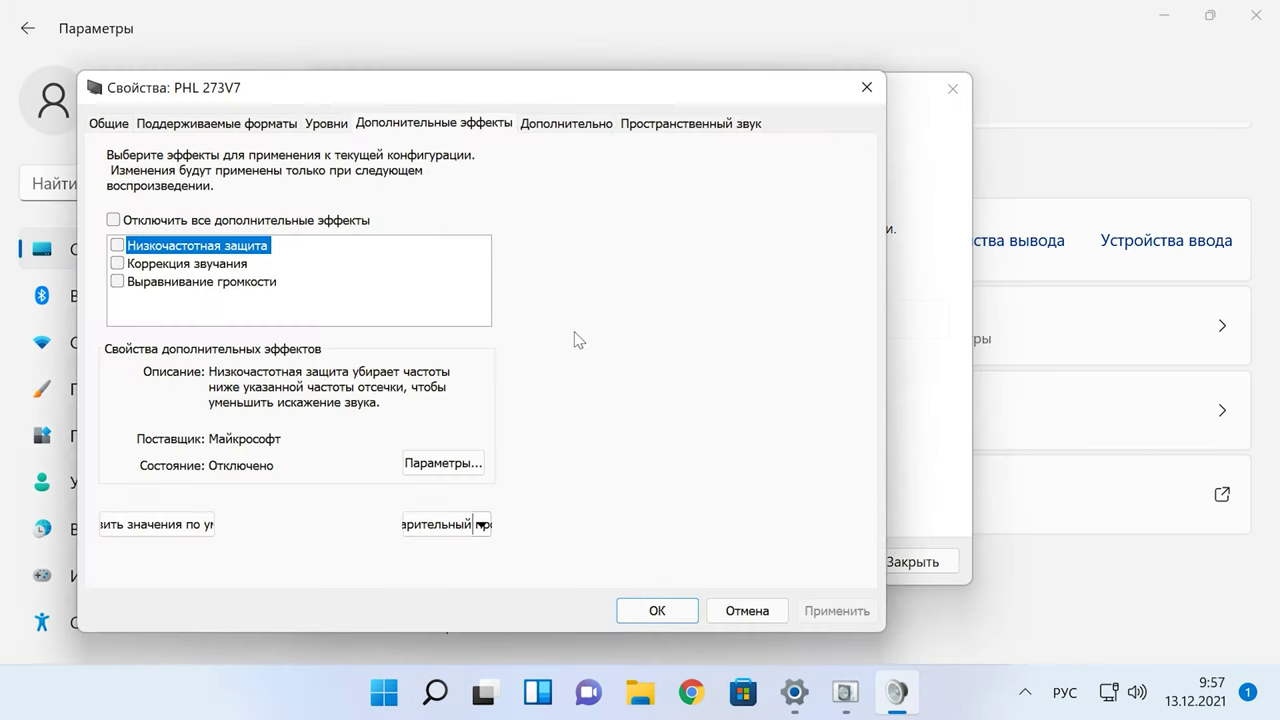
{"action": "left_click", "coordinate": [191, 222]}
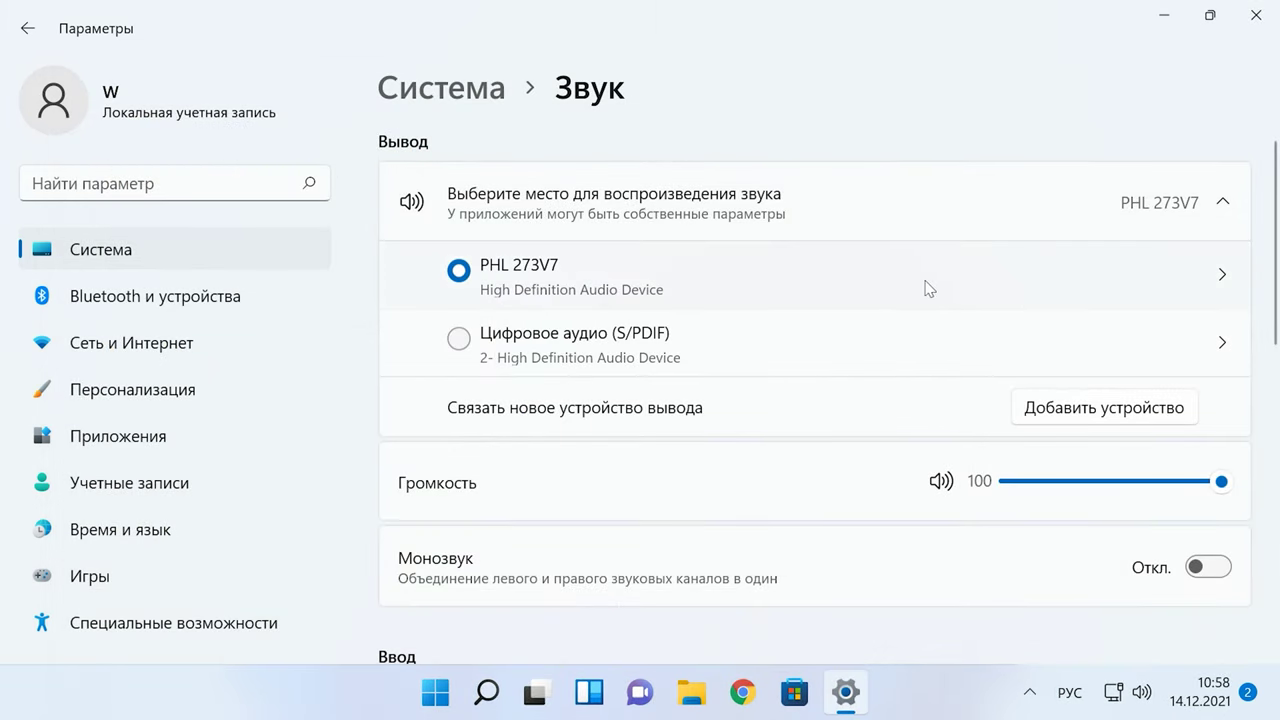
- Open the PHL 273V7 output device's properties and check its permission to be used for sound
{"action": "left_click", "coordinate": [1196, 293]}
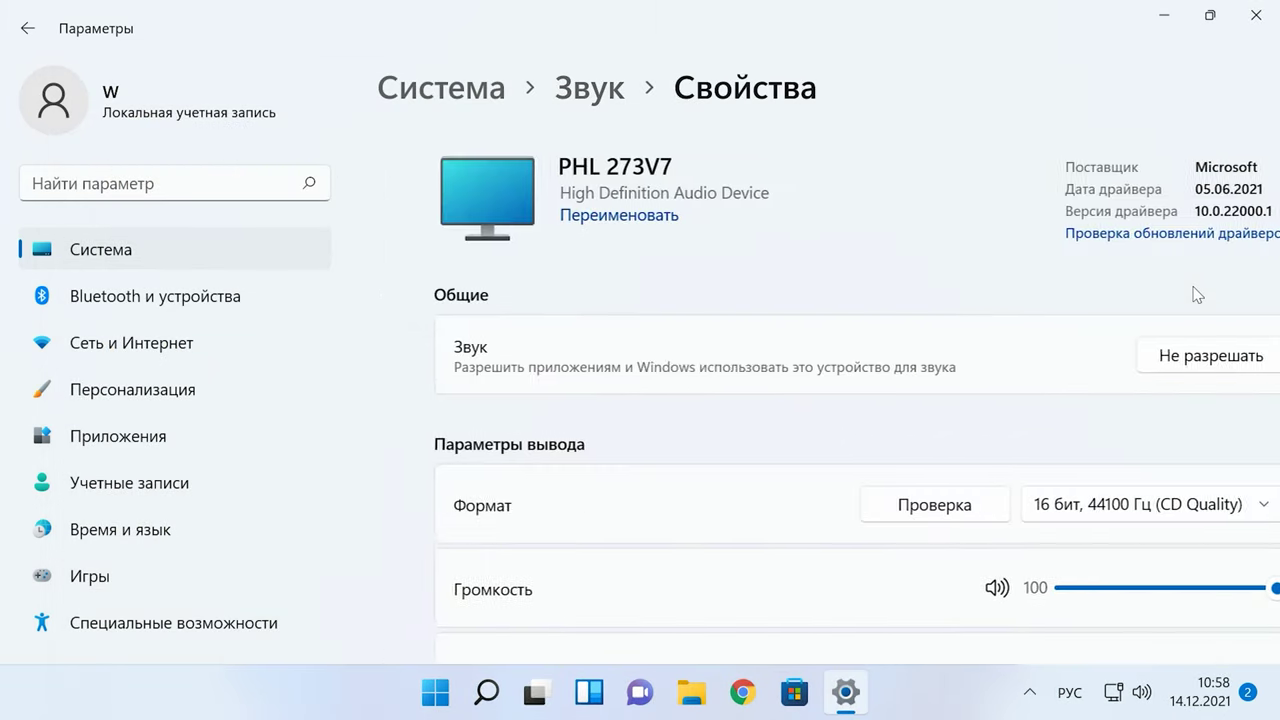
{"action": "left_click", "coordinate": [1132, 355]}
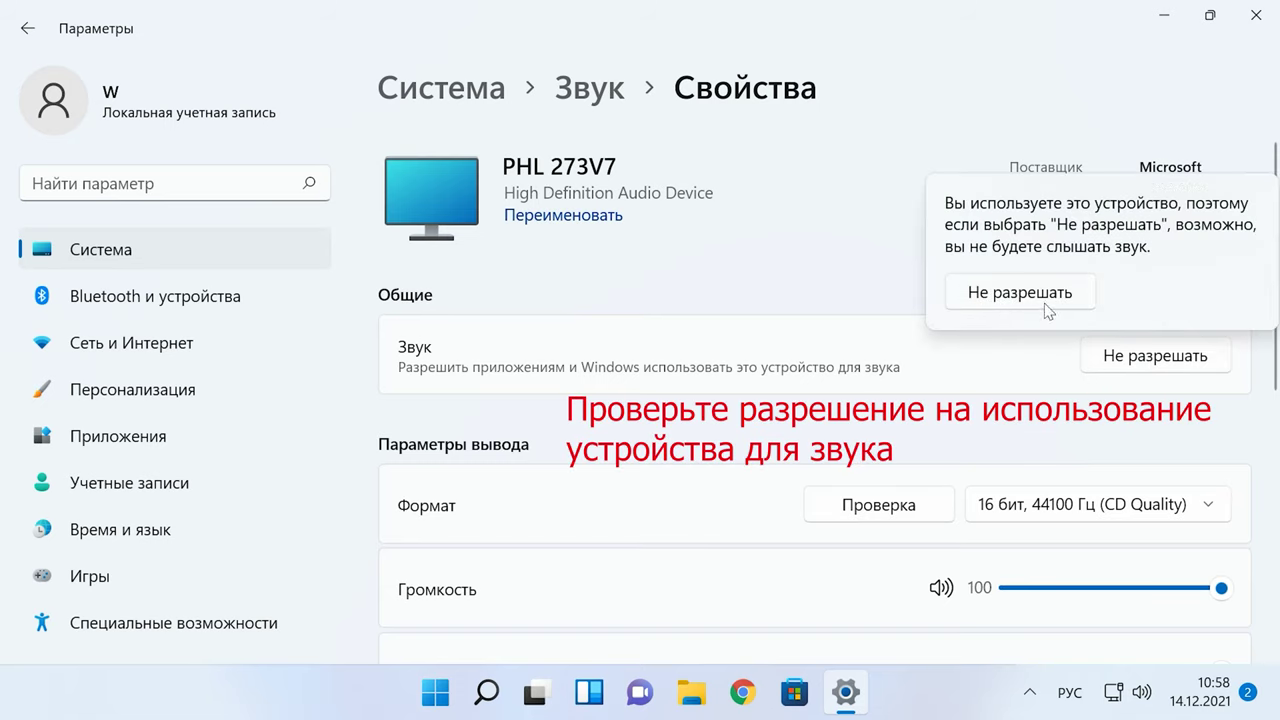
{"action": "key", "text": "Escape"}
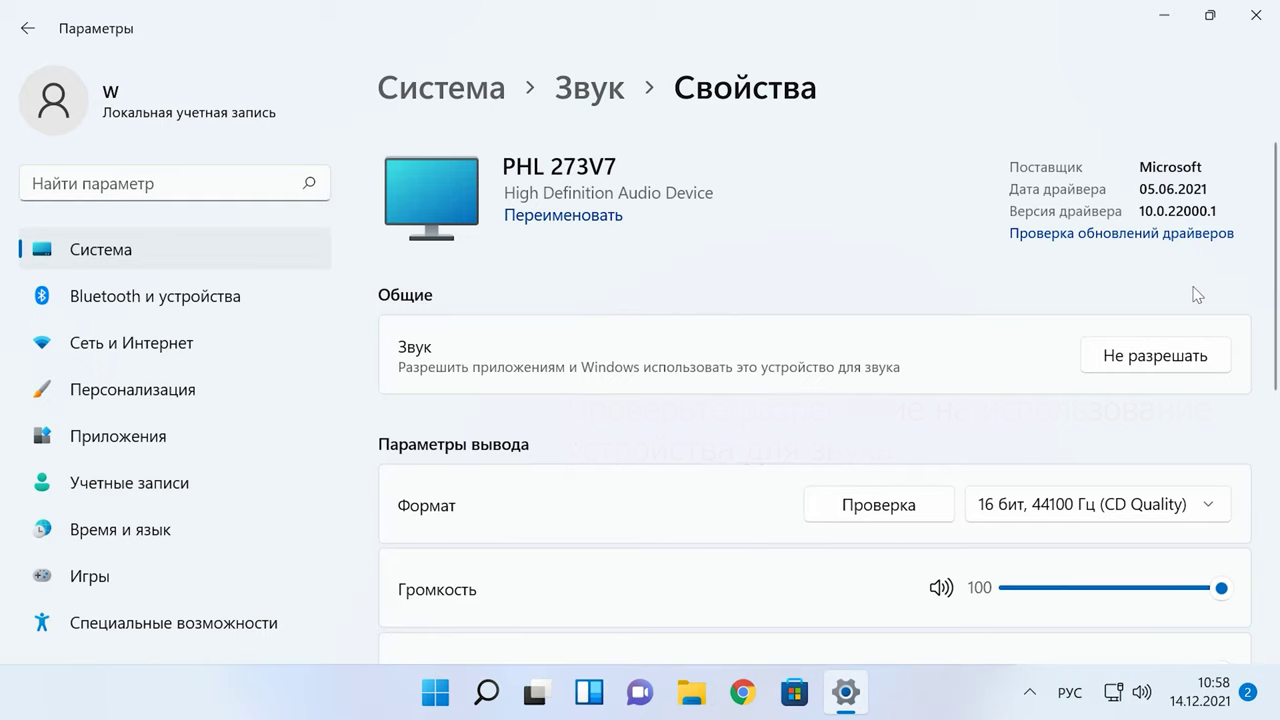
- Mute the output volume of PHL 273V7
{"action": "scroll", "coordinate": [1190, 300], "scroll_direction": "down", "scroll_amount": 3}
{"action": "left_click", "coordinate": [941, 348]}
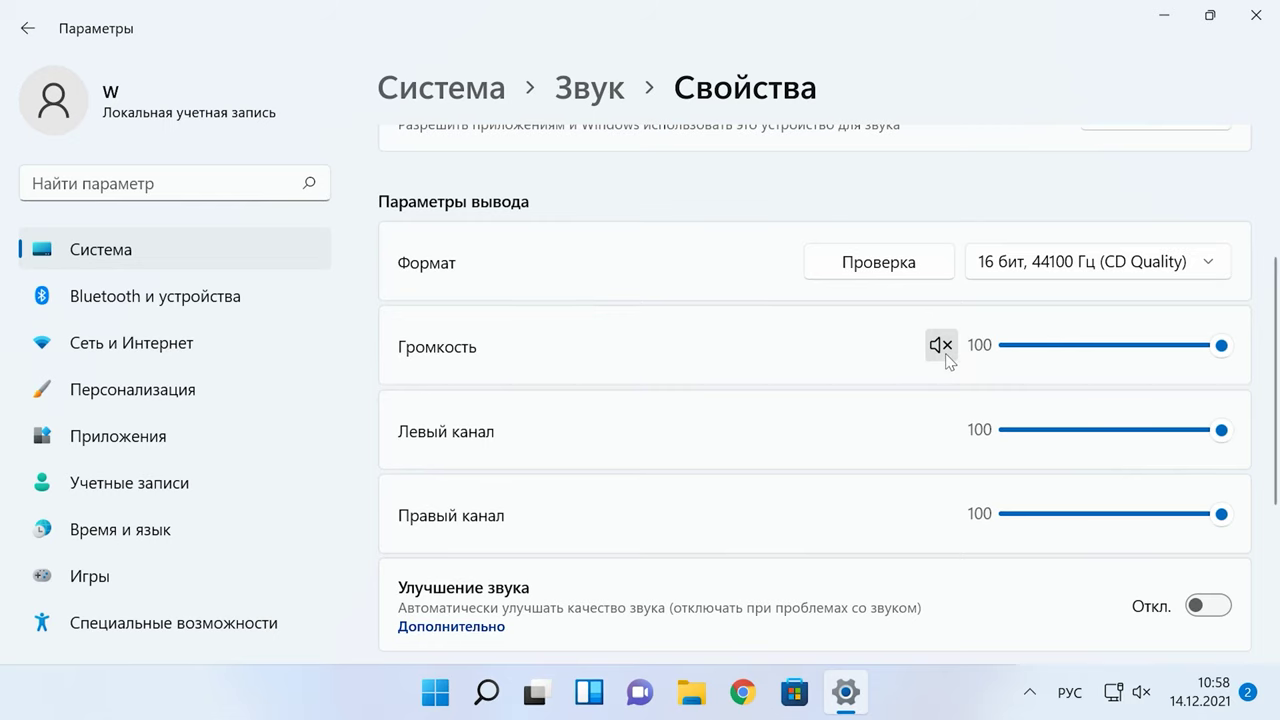
- Open the advanced properties of PHL 273V7 and set its device usage to "Использовать это устройство (вкл.)"
{"action": "scroll", "coordinate": [946, 358], "scroll_direction": "down", "scroll_amount": 3}
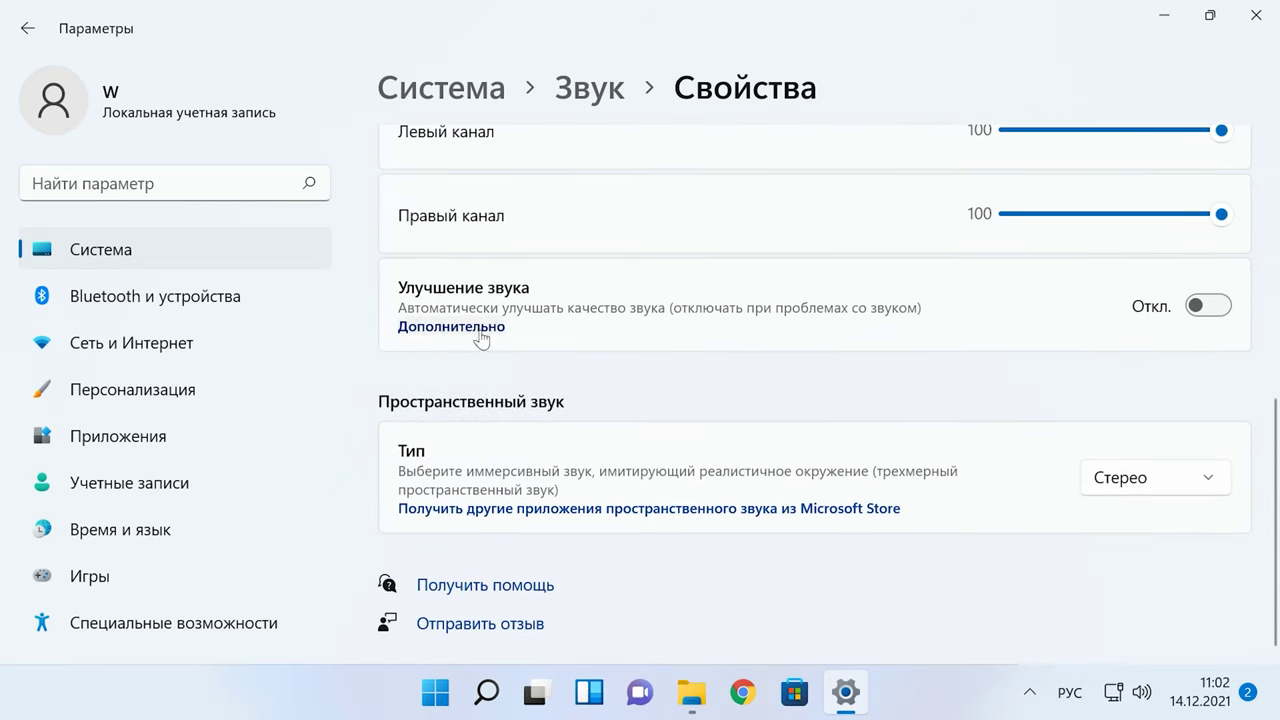
{"action": "left_click", "coordinate": [478, 332]}
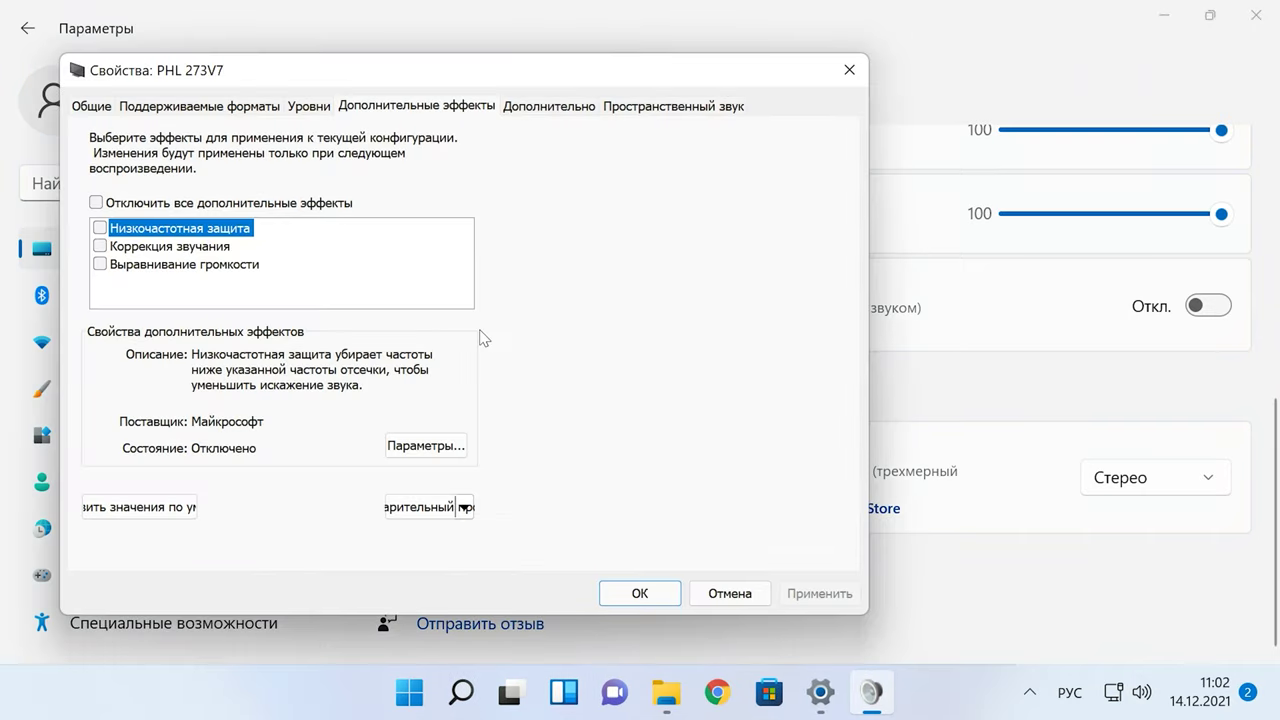
{"action": "left_click", "coordinate": [91, 106]}
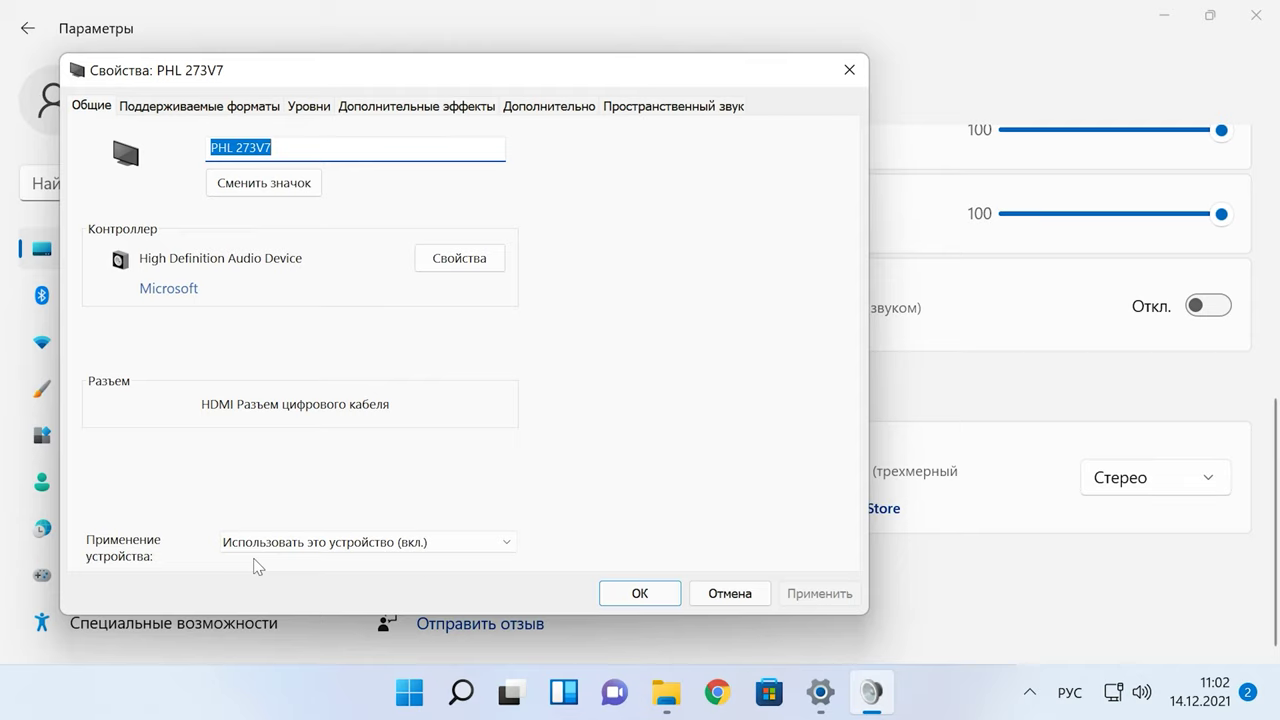
{"action": "left_click", "coordinate": [468, 543]}
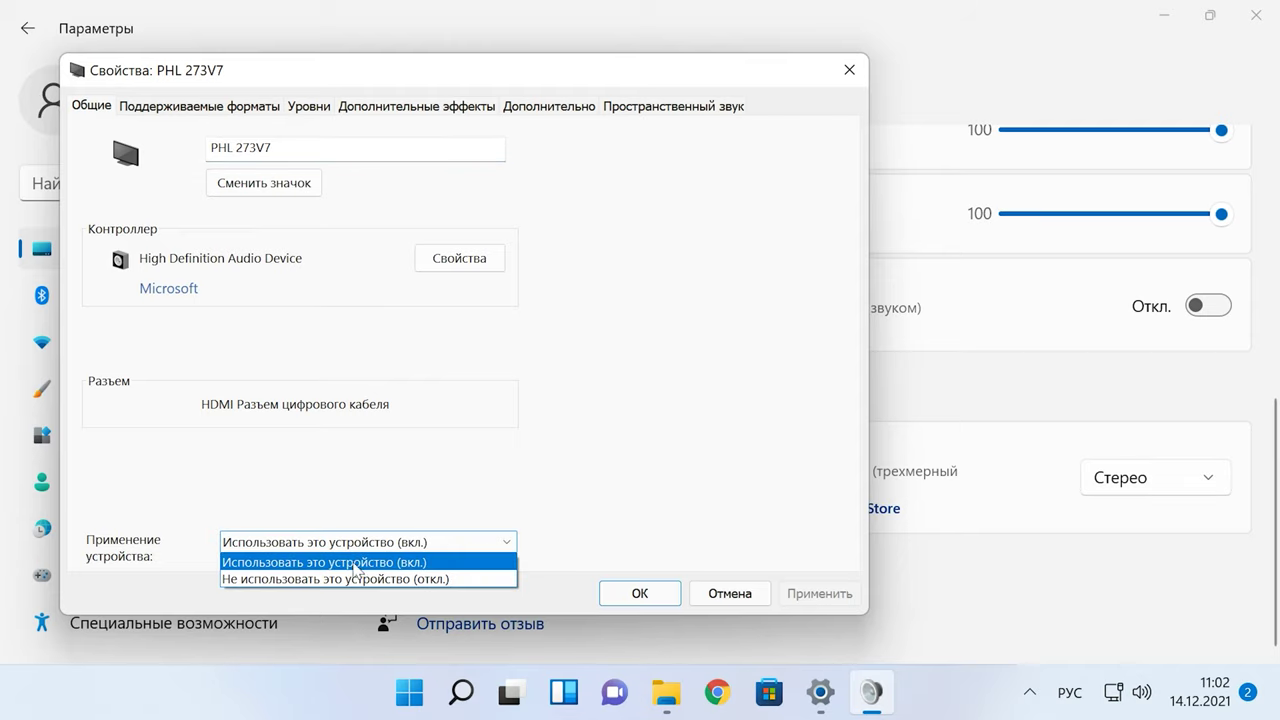
{"action": "left_click", "coordinate": [362, 563]}
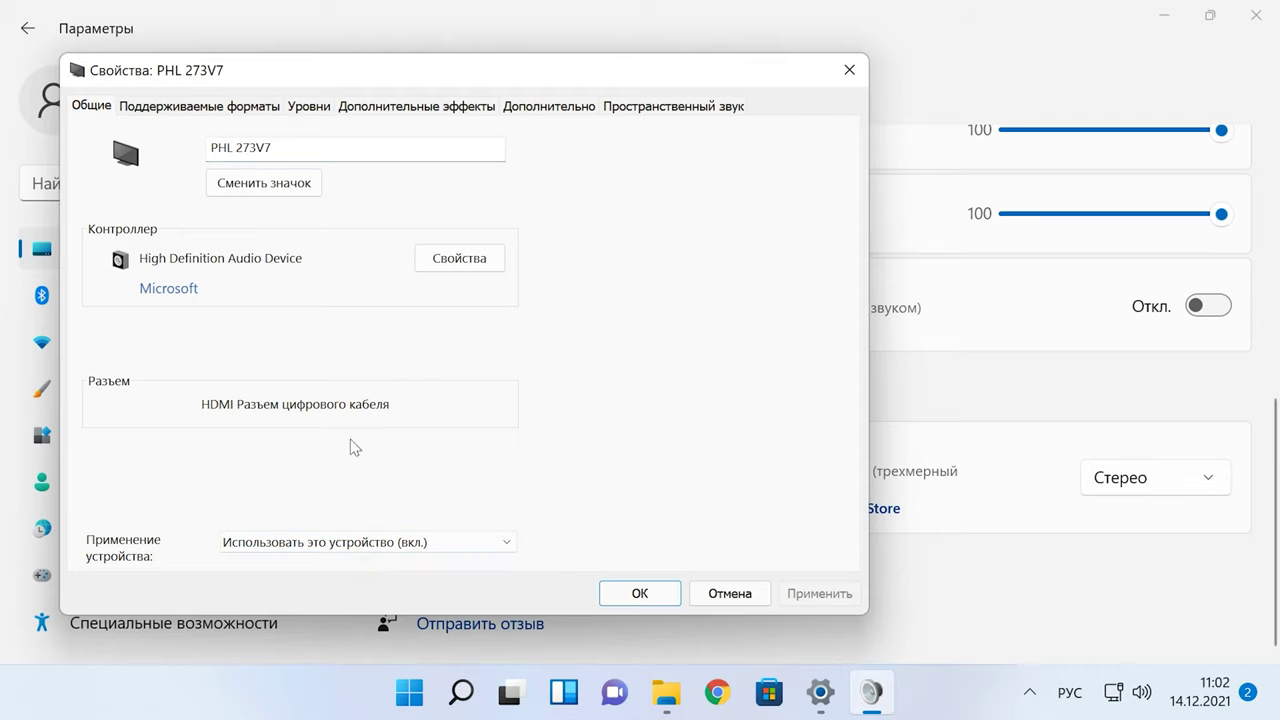
- Toggle mute on the PHL 273V7 playback level, lower its volume to 0 and raise it back to 100
{"action": "left_click", "coordinate": [310, 110]}
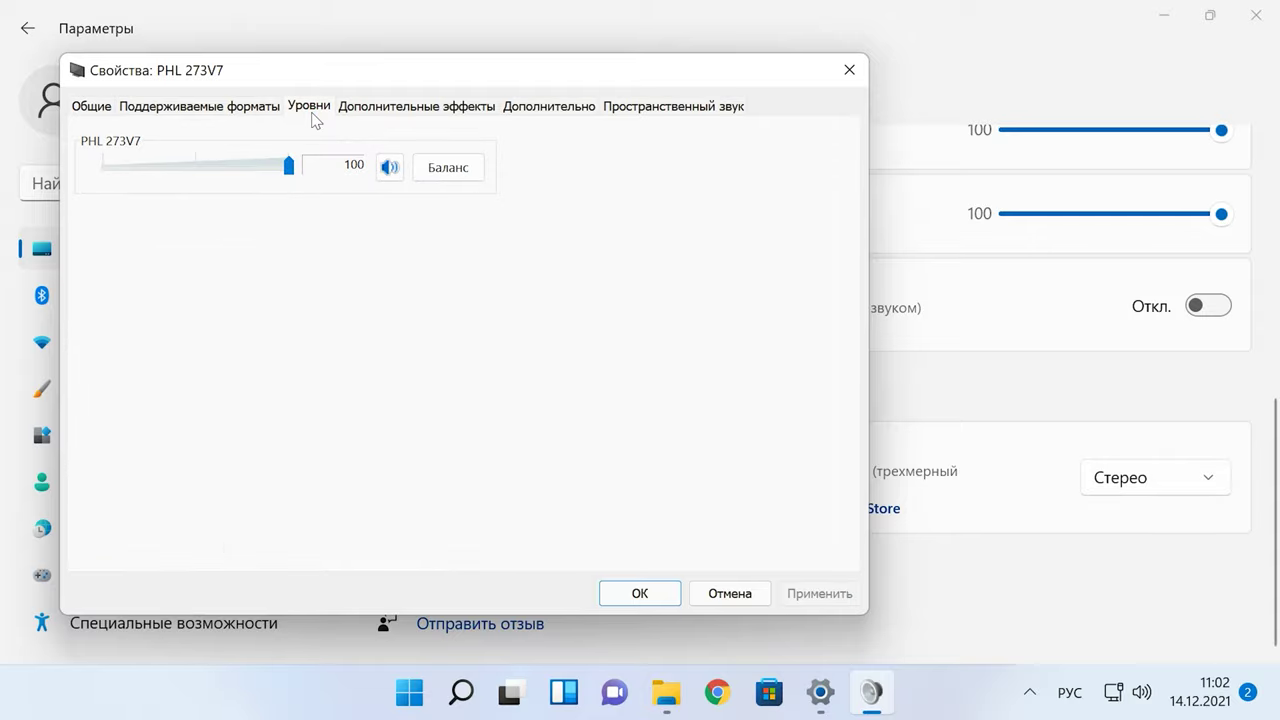
{"action": "left_click", "coordinate": [388, 169]}
{"action": "left_click", "coordinate": [389, 169]}
{"action": "left_click_drag", "start_coordinate": [289, 167], "coordinate": [25, 176]}
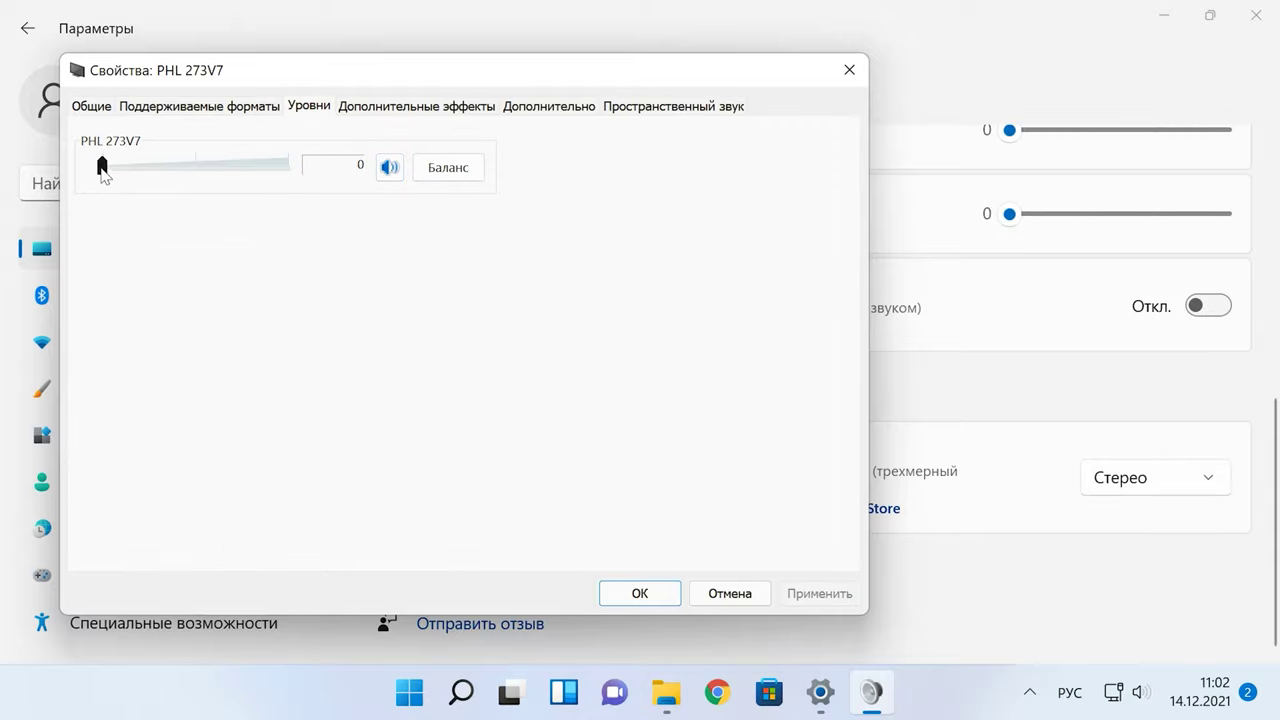
{"action": "left_click_drag", "start_coordinate": [102, 168], "coordinate": [323, 185]}
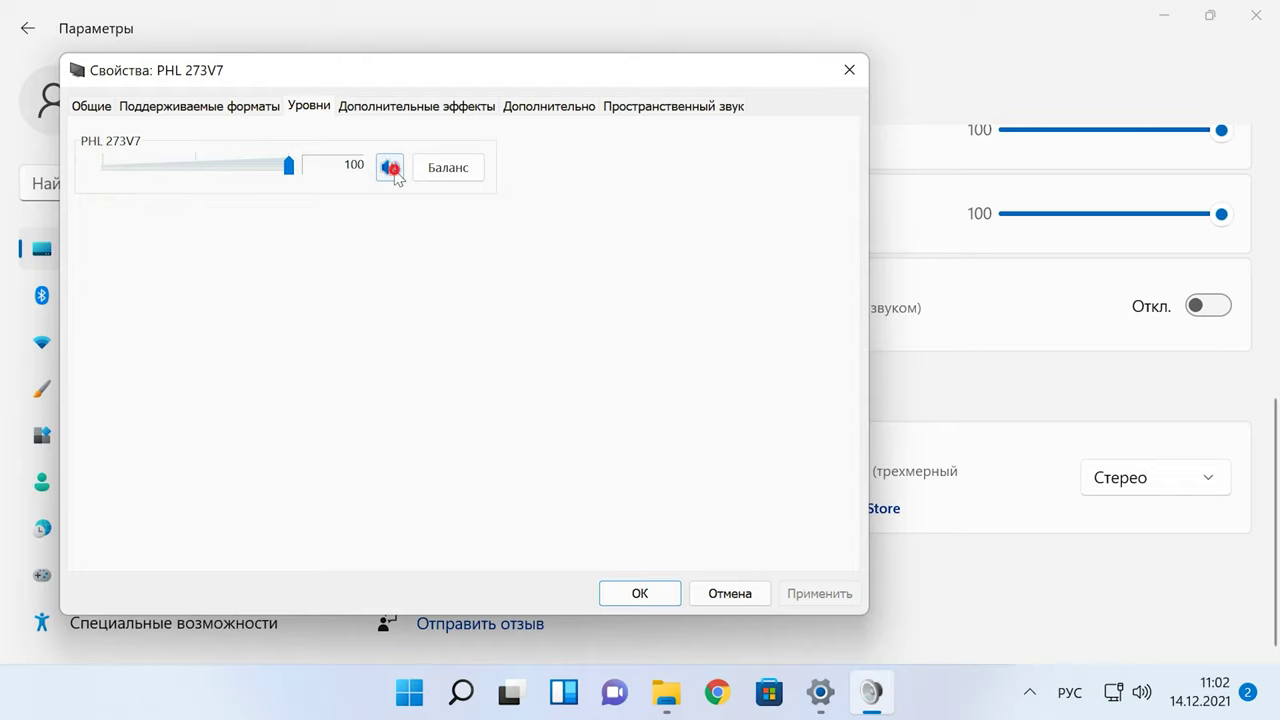